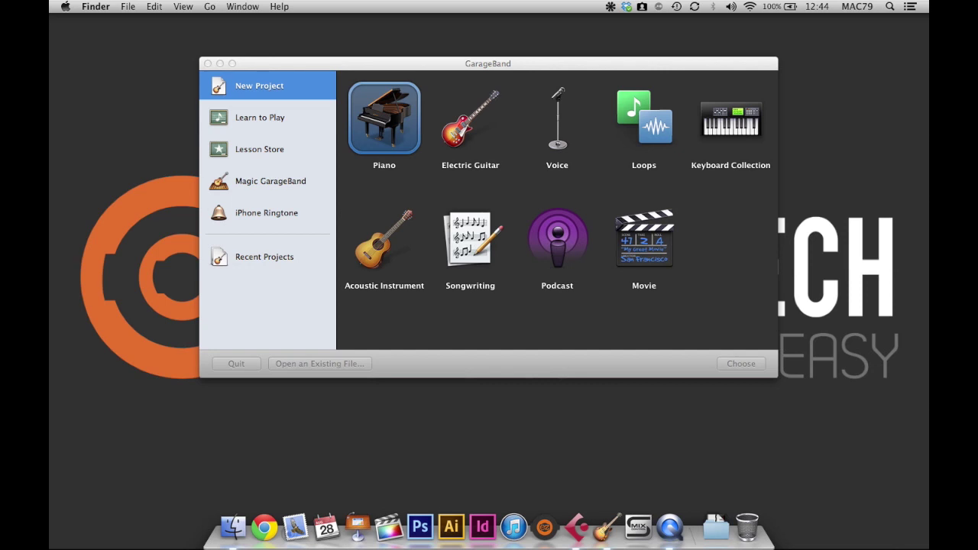
# Create a new Loops project named My Song at 120 bpm, 4/4 time, C major
pyautogui.click(653, 128)
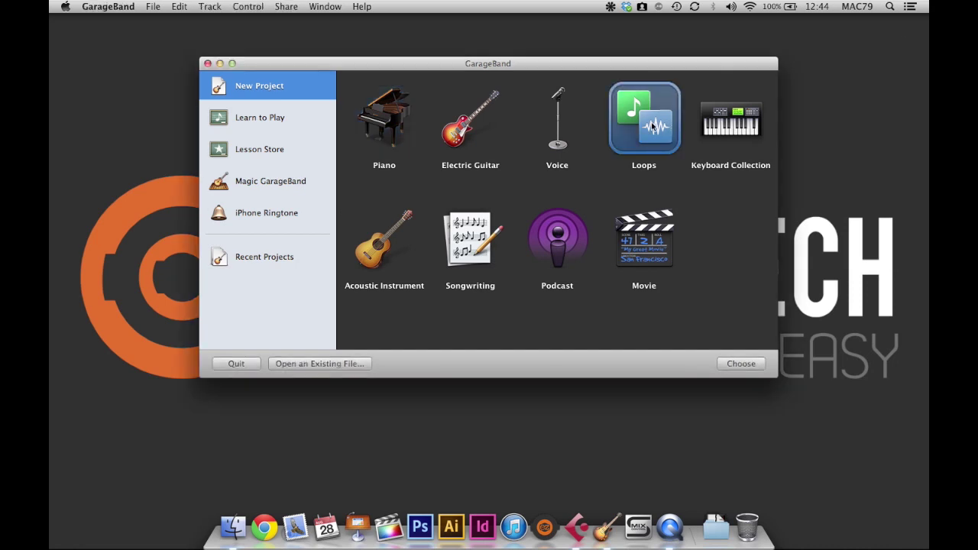
pyautogui.click(741, 363)
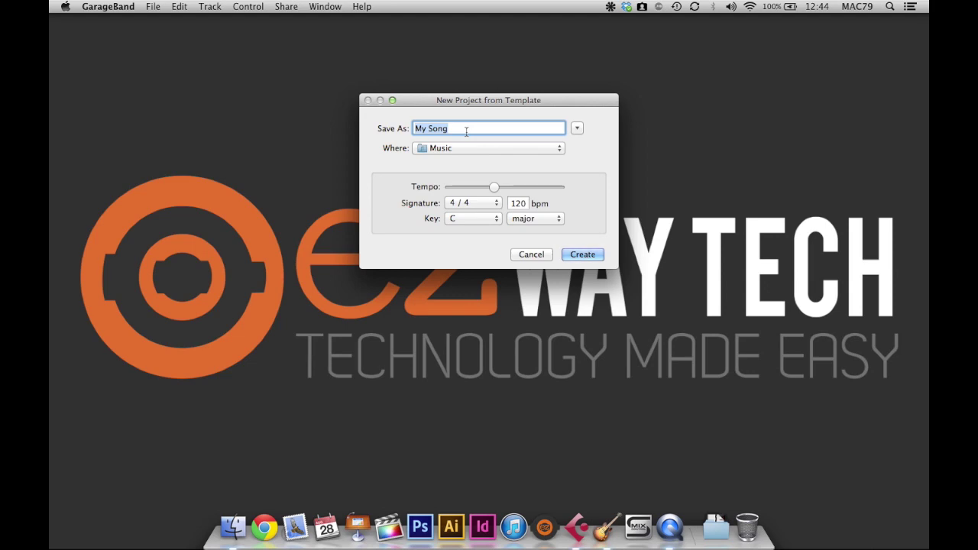
pyautogui.click(579, 255)
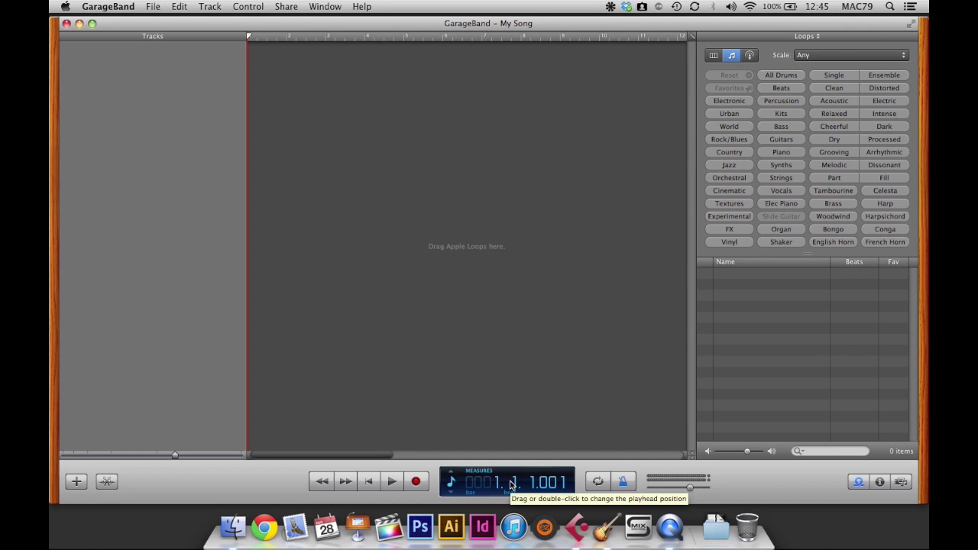
# Open the GarageBand application menu with Preferences, Services and Quit
pyautogui.click(107, 7)
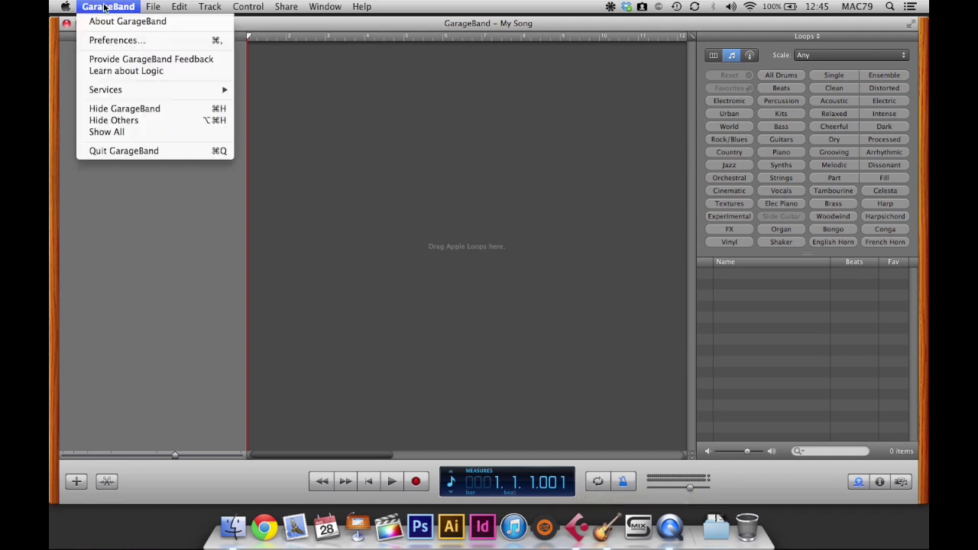
# Set Audio Resolution to Best in the Advanced preferences, then close Preferences
pyautogui.click(128, 41)
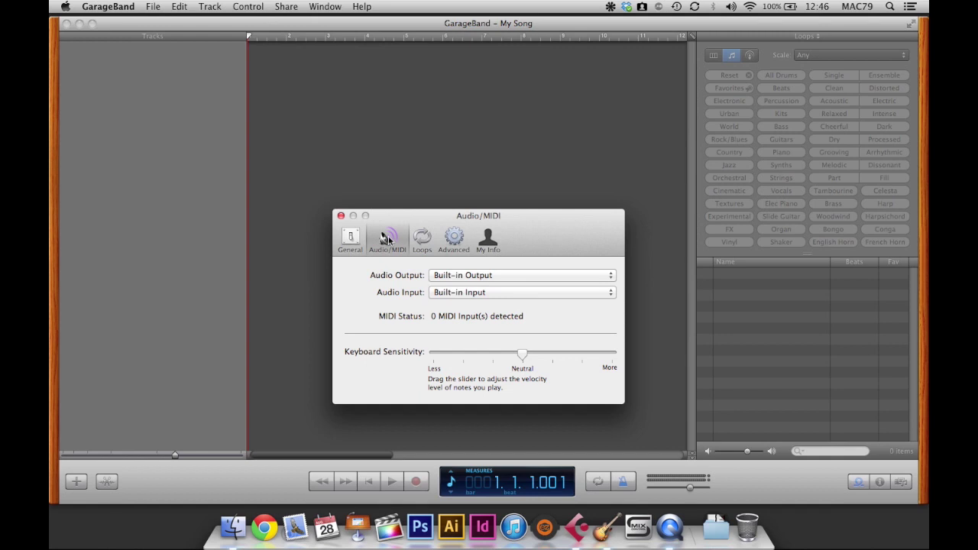
pyautogui.click(455, 239)
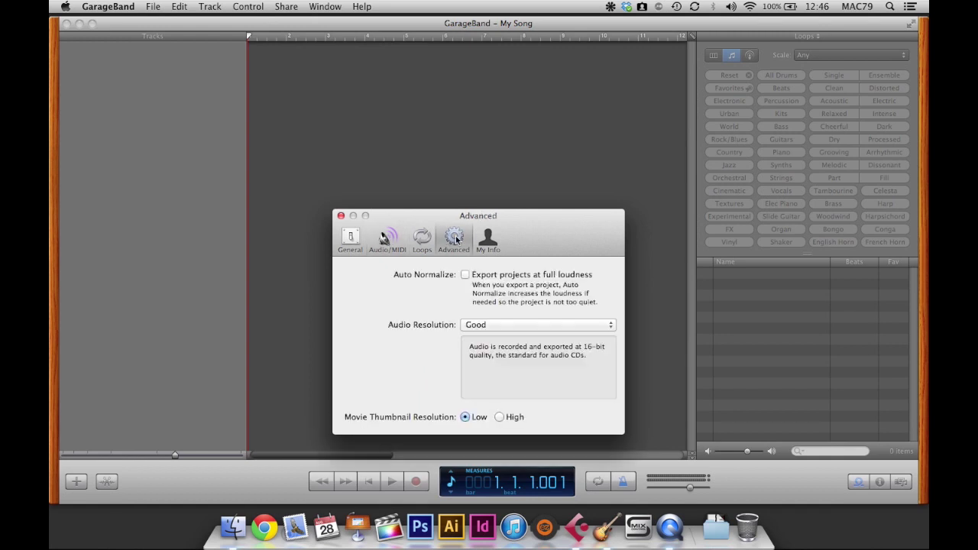
pyautogui.click(498, 325)
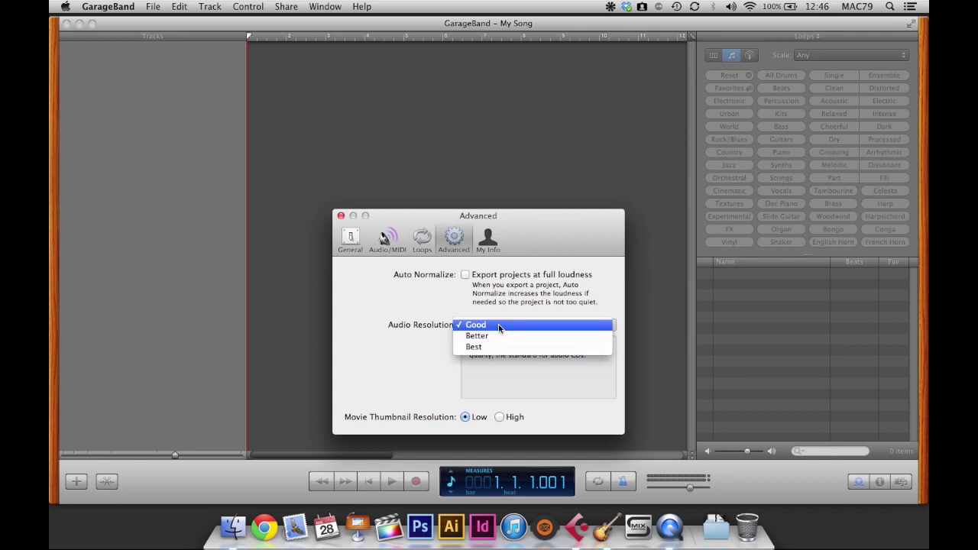
pyautogui.click(502, 348)
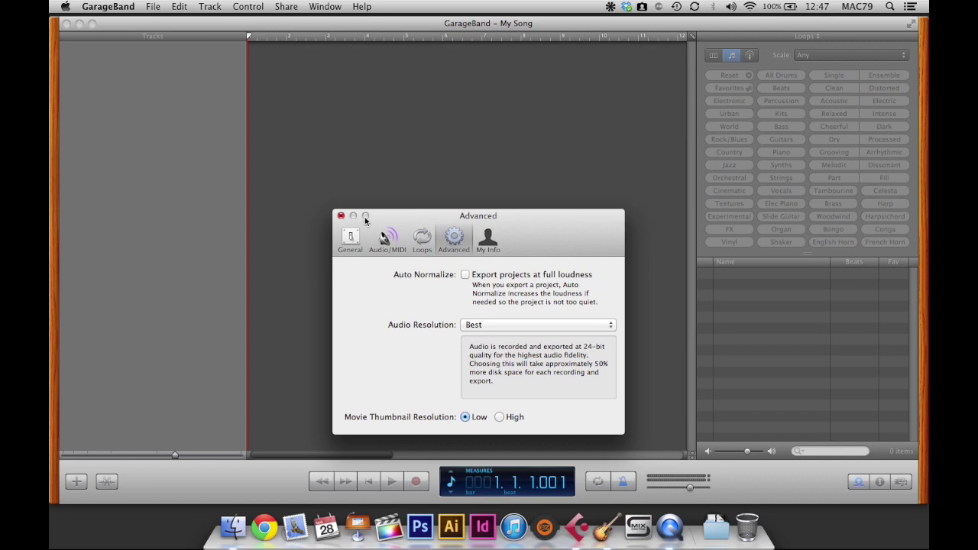
pyautogui.click(341, 216)
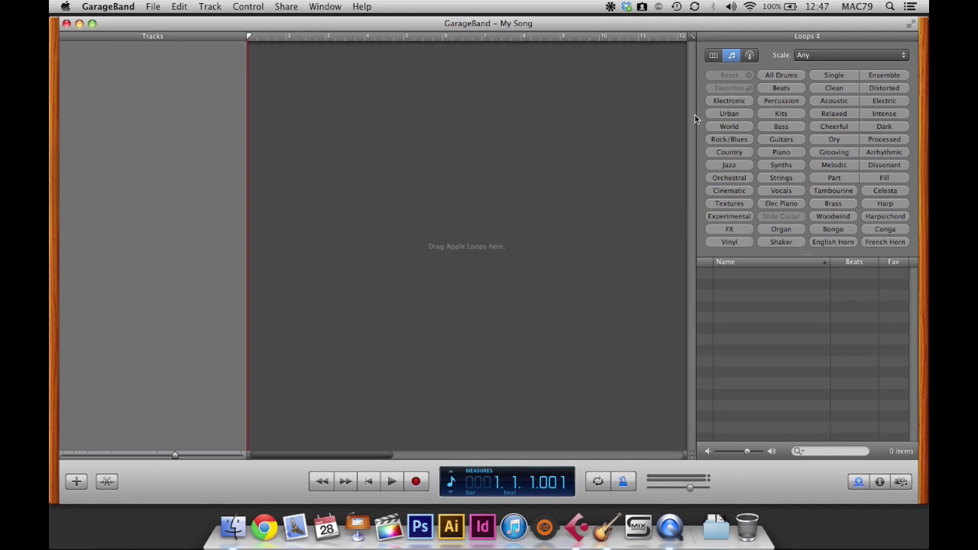
# Filter loops to Kits, add 70s Ballad Drums 01 at bar 1, and preview it
pyautogui.click(781, 113)
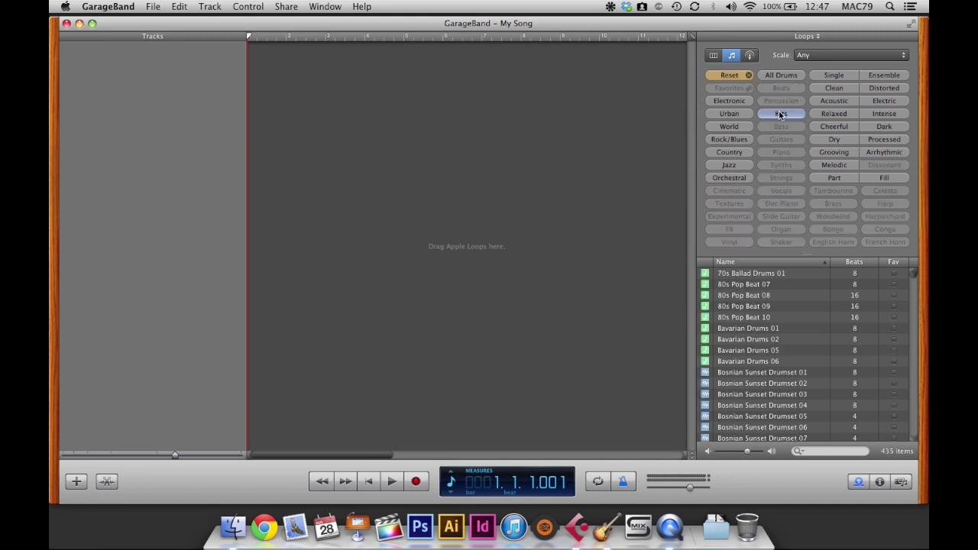
pyautogui.moveTo(750, 273); pyautogui.dragTo(240, 60)
pyautogui.press('space')
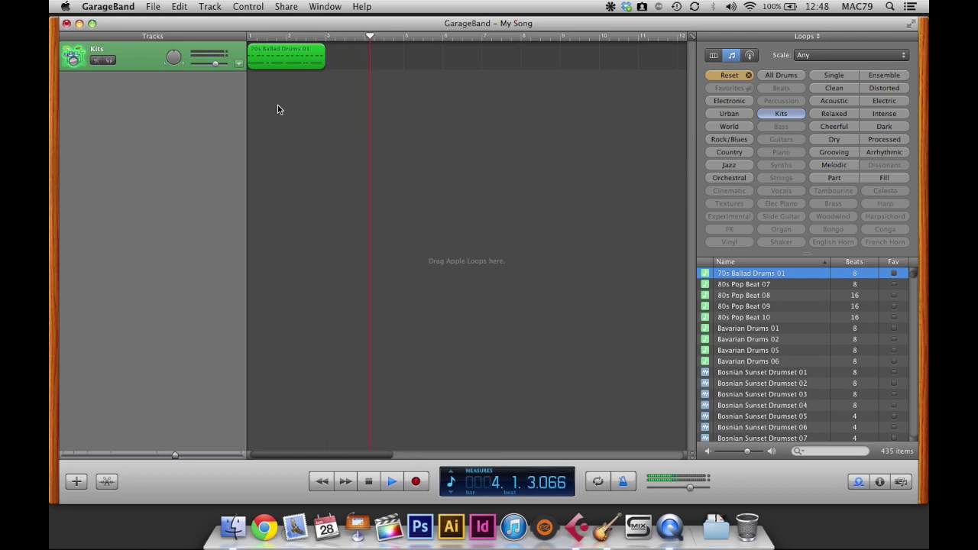
pyautogui.press('space')
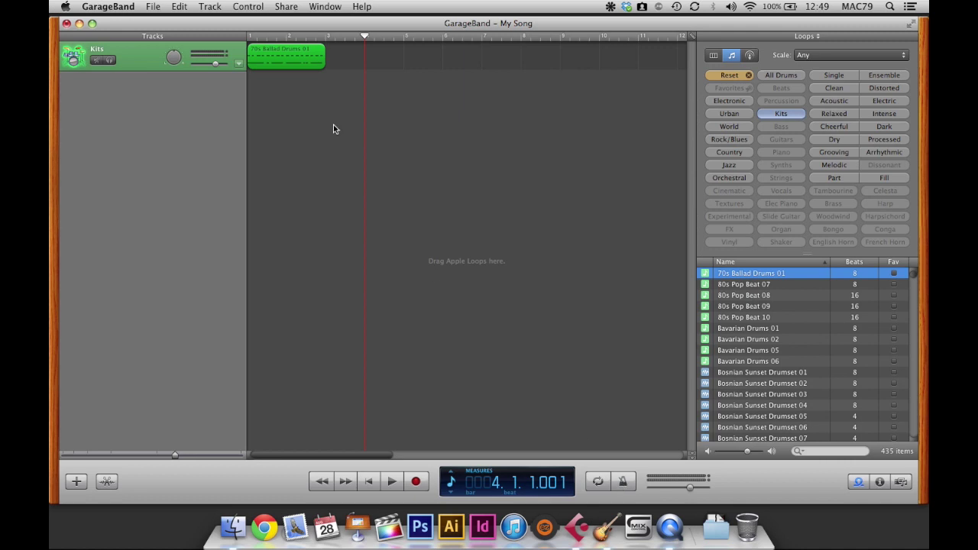
pyautogui.click(276, 37)
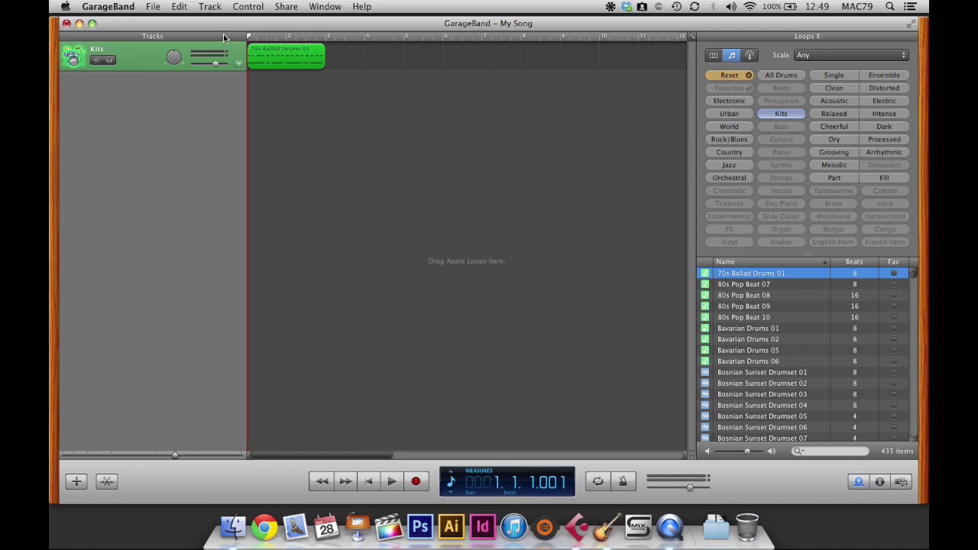
pyautogui.press('space')
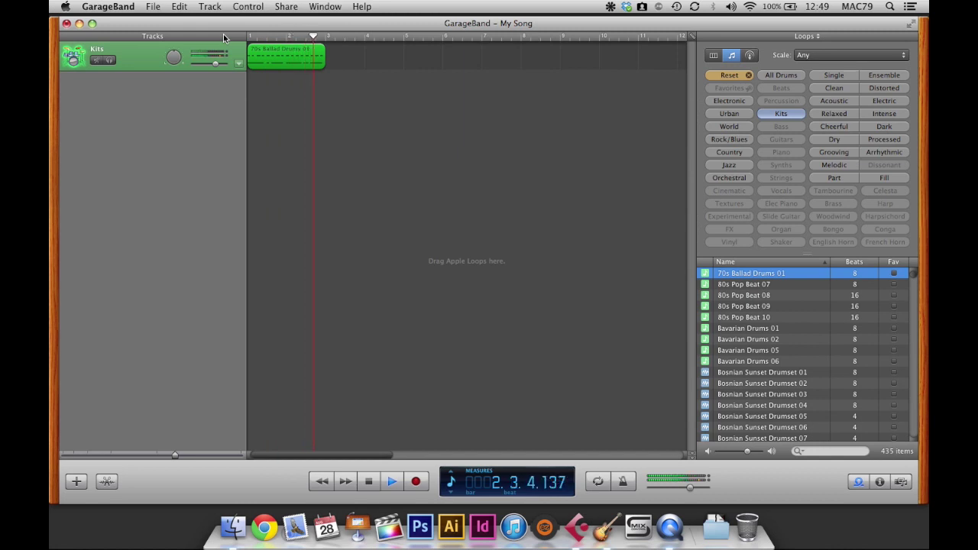
pyautogui.press('space')
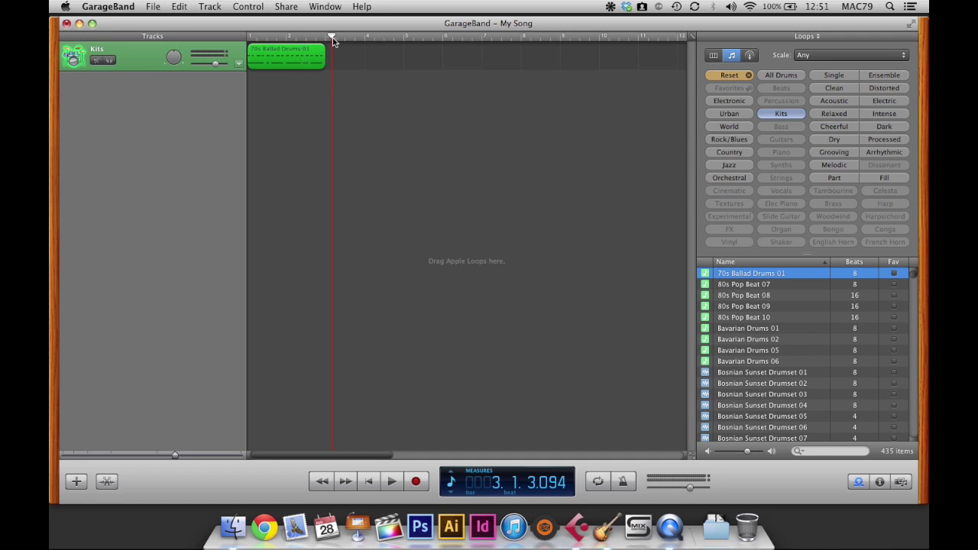
pyautogui.moveTo(333, 39)
pyautogui.mouseDown()
pyautogui.moveTo(302, 36)
pyautogui.moveTo(327, 37)
pyautogui.mouseUp()
pyautogui.press('super+v')
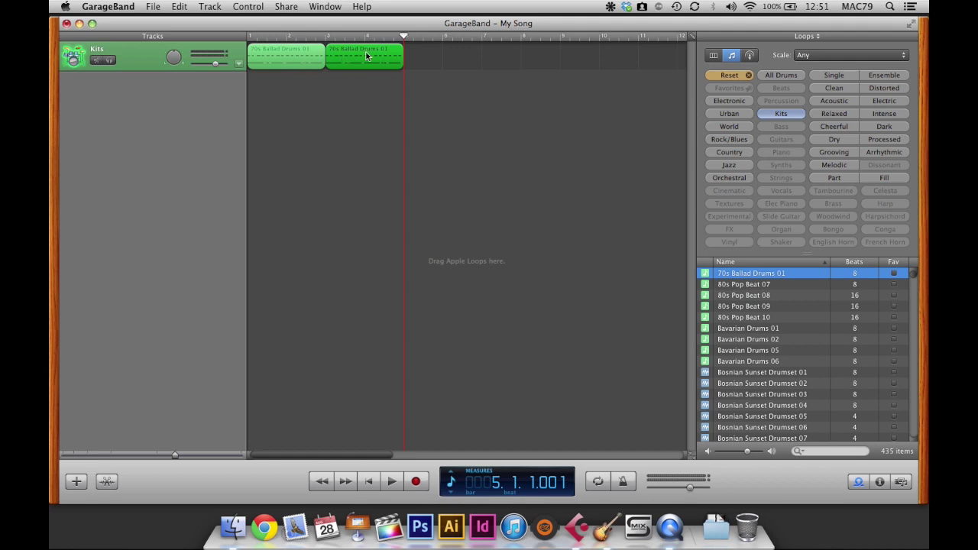
pyautogui.press('super+v')
pyautogui.press('super+v')
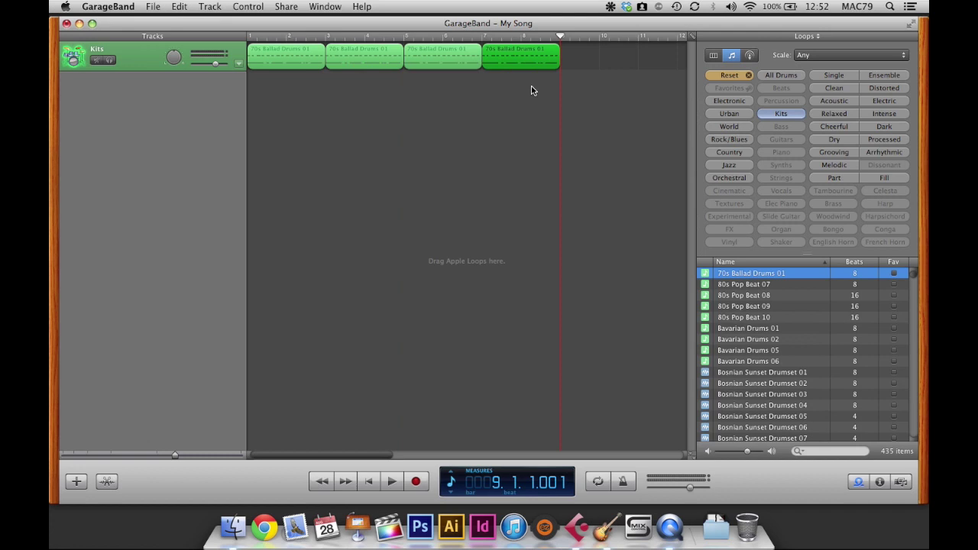
pyautogui.moveTo(532, 91); pyautogui.dragTo(373, 66)
pyautogui.press('Delete')
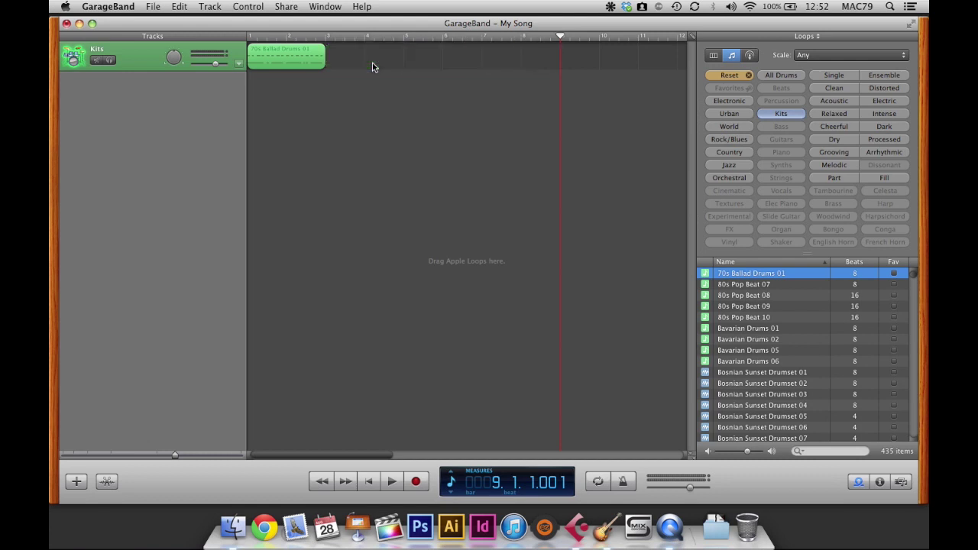
pyautogui.click(320, 51)
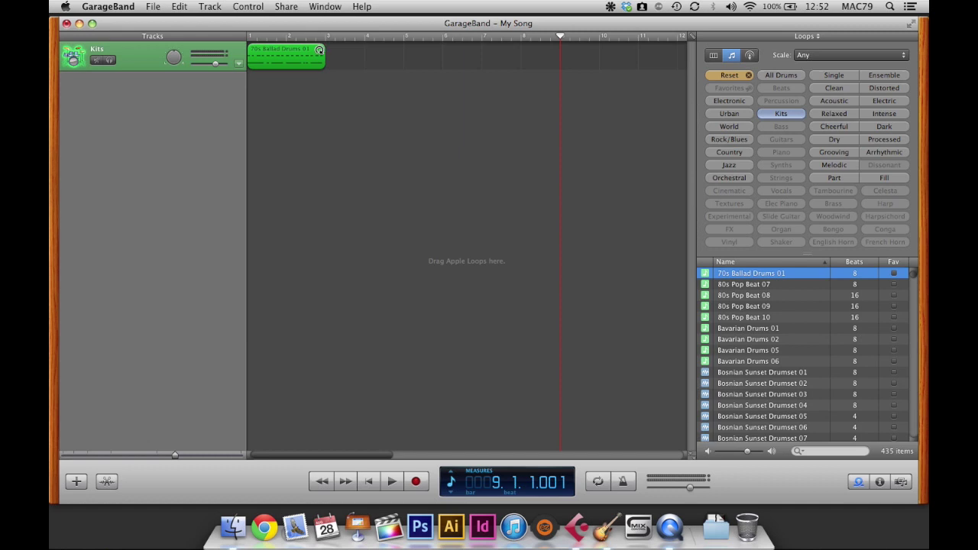
pyautogui.moveTo(320, 50); pyautogui.dragTo(646, 52)
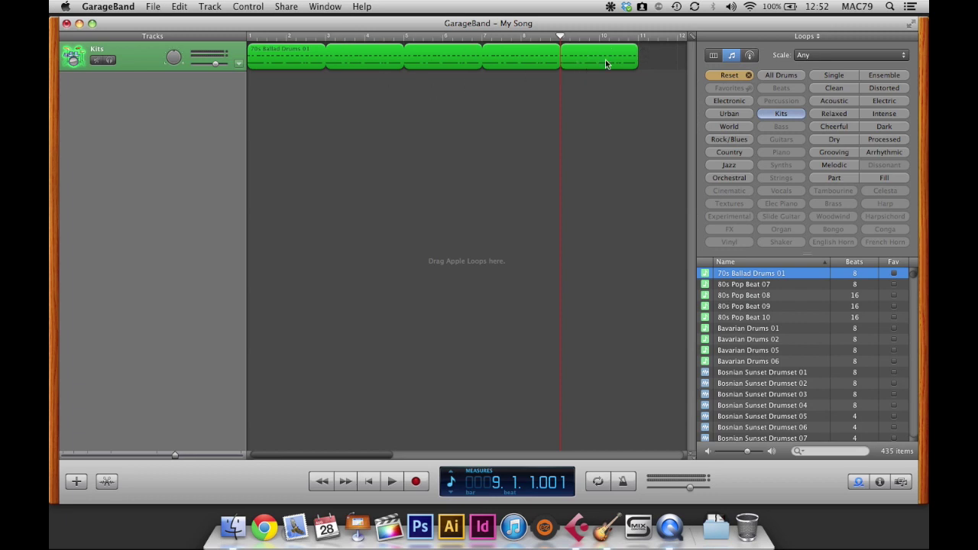
pyautogui.moveTo(637, 49); pyautogui.dragTo(561, 40)
pyautogui.moveTo(563, 51); pyautogui.dragTo(337, 54)
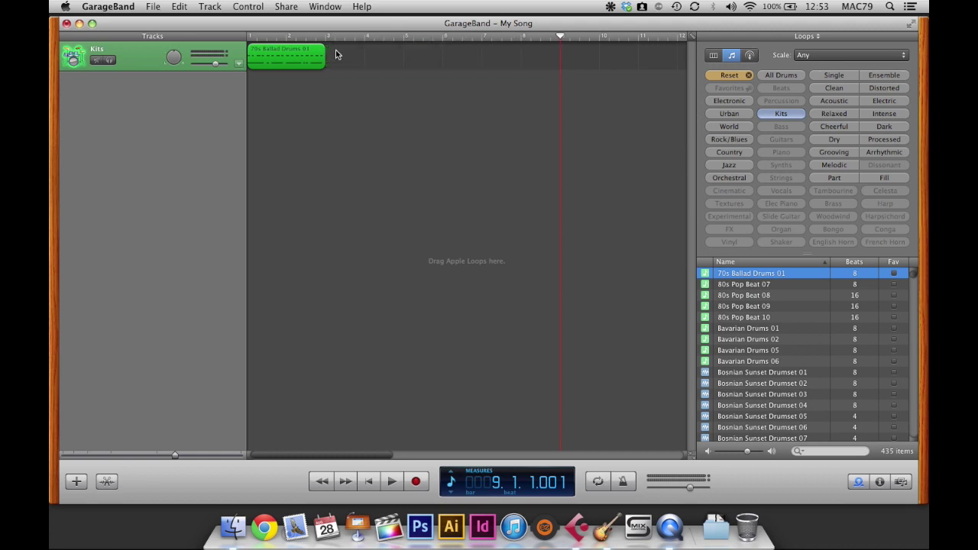
pyautogui.click(294, 38)
# Split the drum region at bar 2 beat 1 and at bar 2 beat 3
pyautogui.moveTo(294, 38)
pyautogui.mouseDown()
pyautogui.moveTo(275, 38)
pyautogui.moveTo(307, 39)
pyautogui.moveTo(290, 38)
pyautogui.mouseUp()
pyautogui.press('super+t')
pyautogui.moveTo(287, 39)
pyautogui.mouseDown()
pyautogui.moveTo(307, 38)
pyautogui.moveTo(269, 38)
pyautogui.mouseUp()
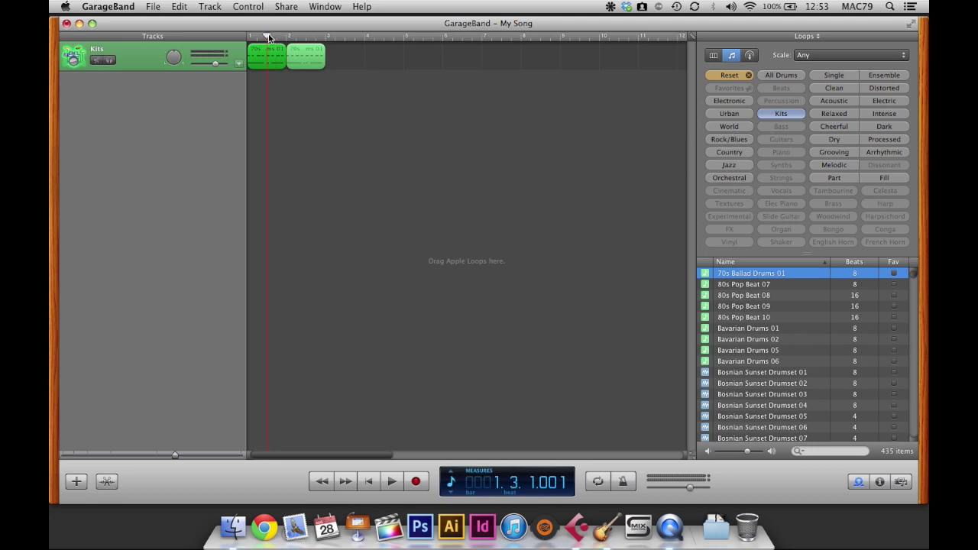
pyautogui.press('super+t')
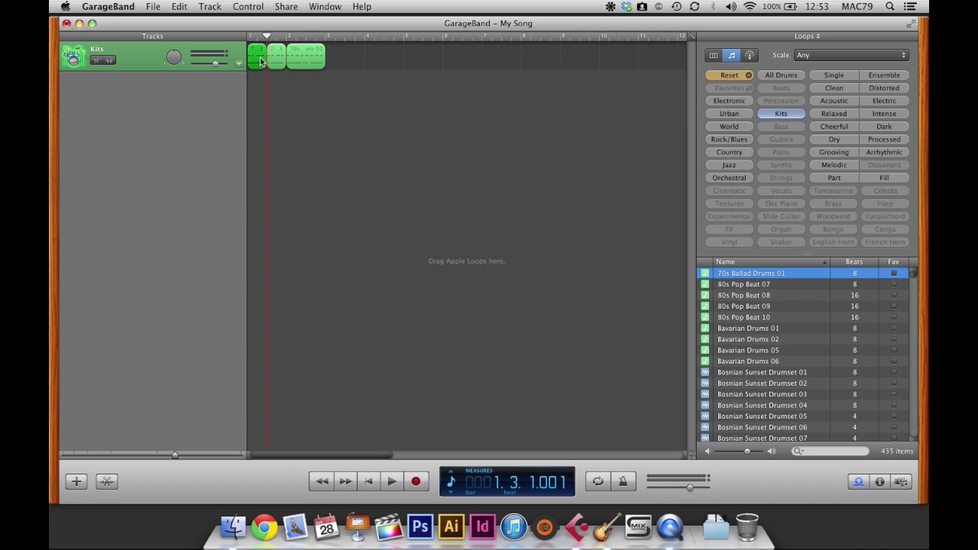
# Rearrange the split pieces and move the 70s Ballad Drums 01 region back to bar 1
pyautogui.click(276, 62)
pyautogui.moveTo(276, 62); pyautogui.dragTo(411, 60)
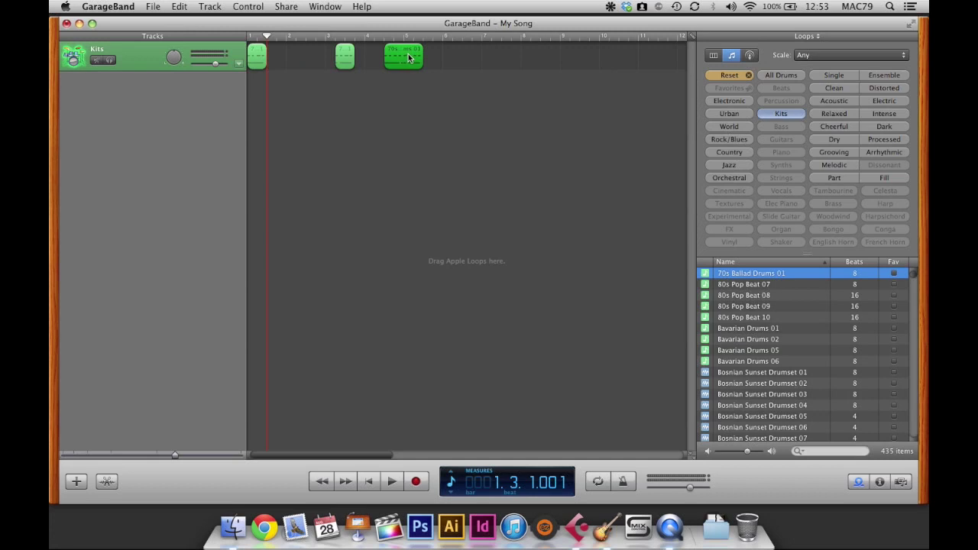
pyautogui.click(347, 59)
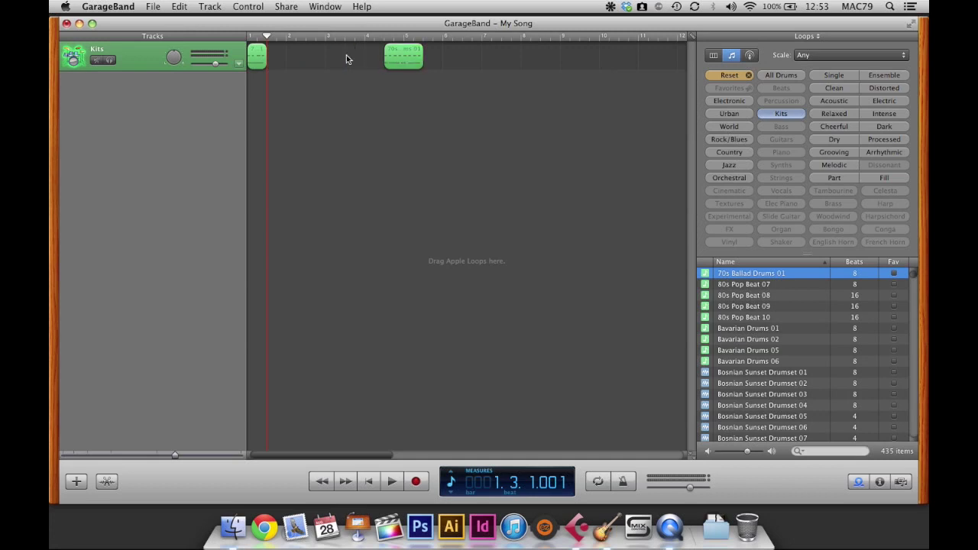
pyautogui.moveTo(395, 58); pyautogui.dragTo(301, 61)
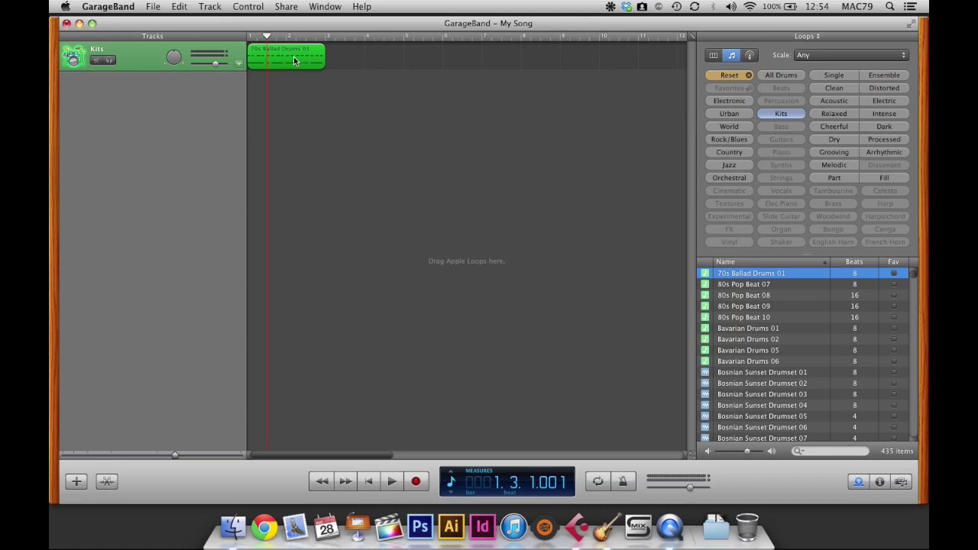
pyautogui.click(107, 482)
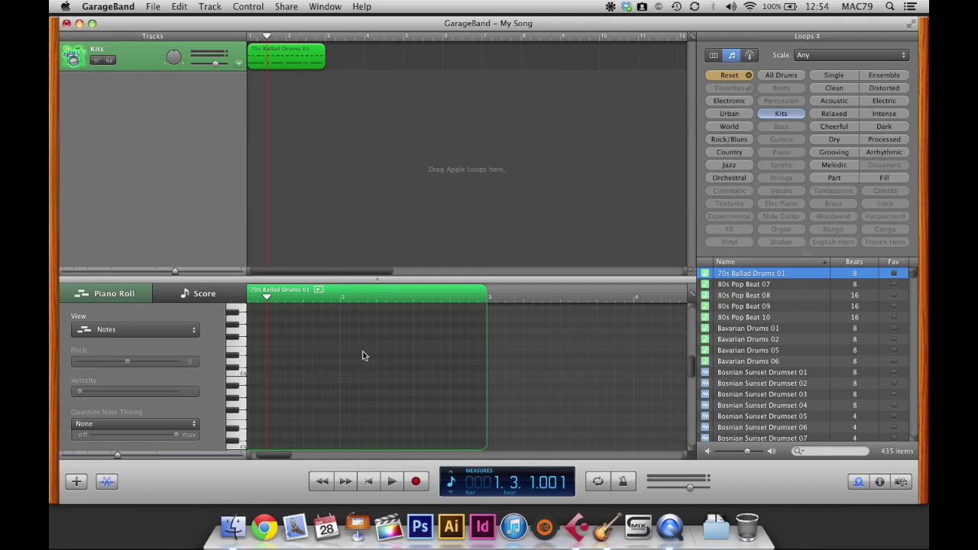
# Play the drum loop from the start and try selecting the upper and lower note rows
pyautogui.scroll(-2, 363, 351)
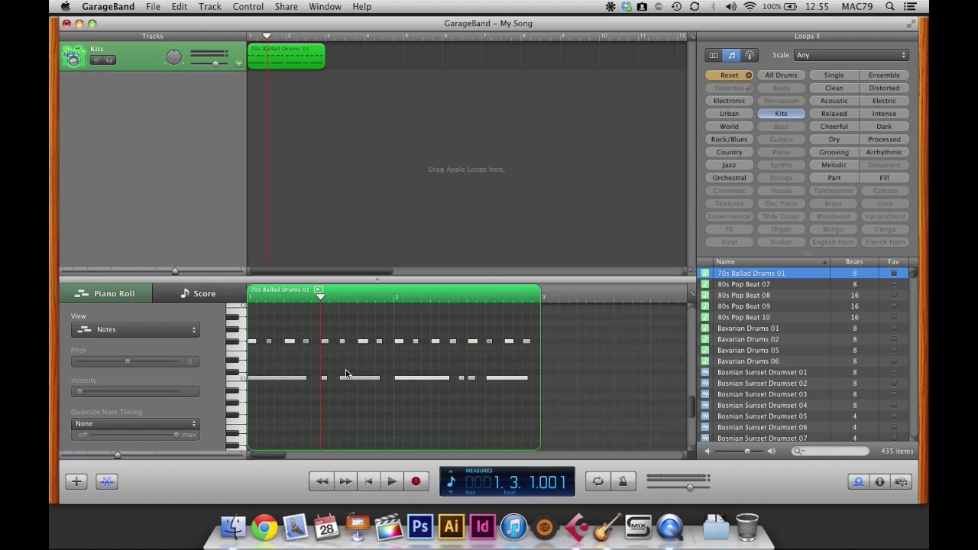
pyautogui.scroll(1, 306, 344)
pyautogui.press('Return')
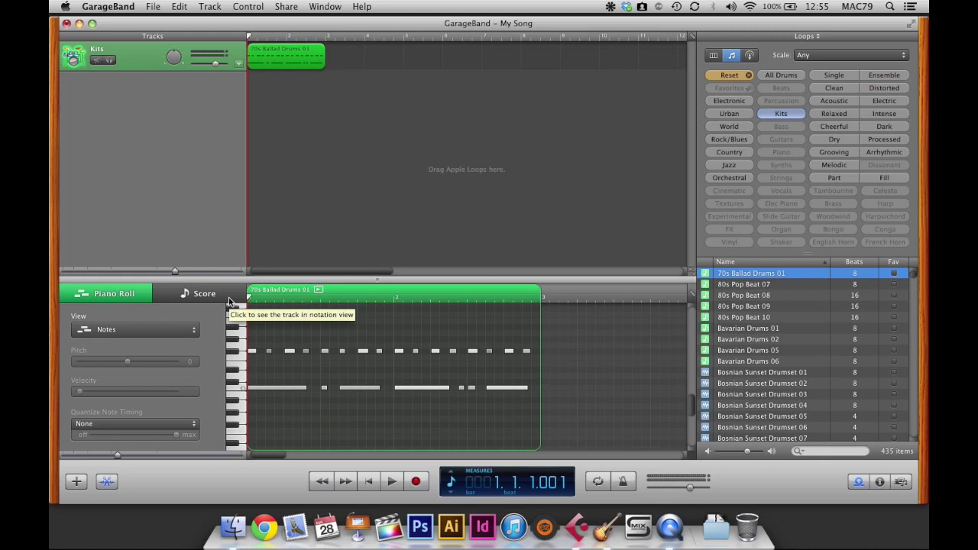
pyautogui.press('space')
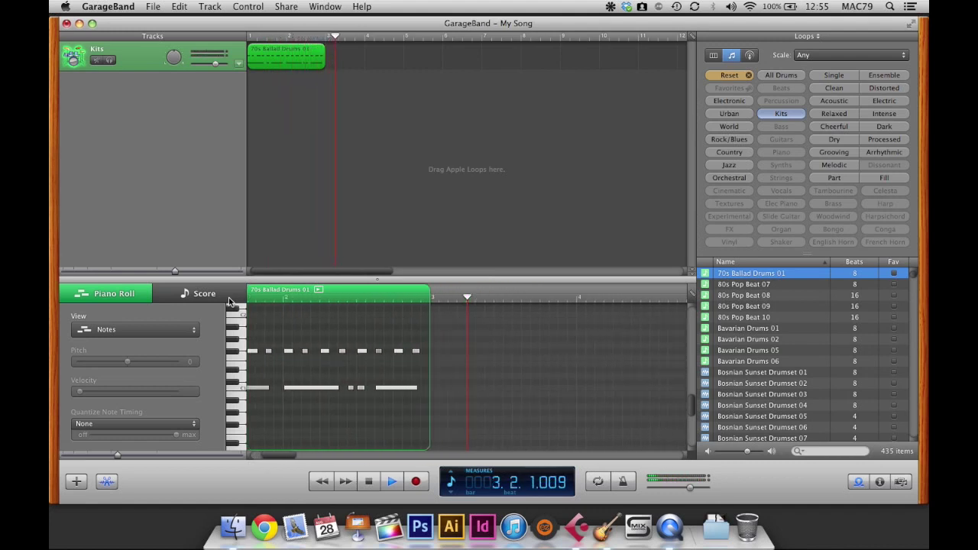
pyautogui.press('space')
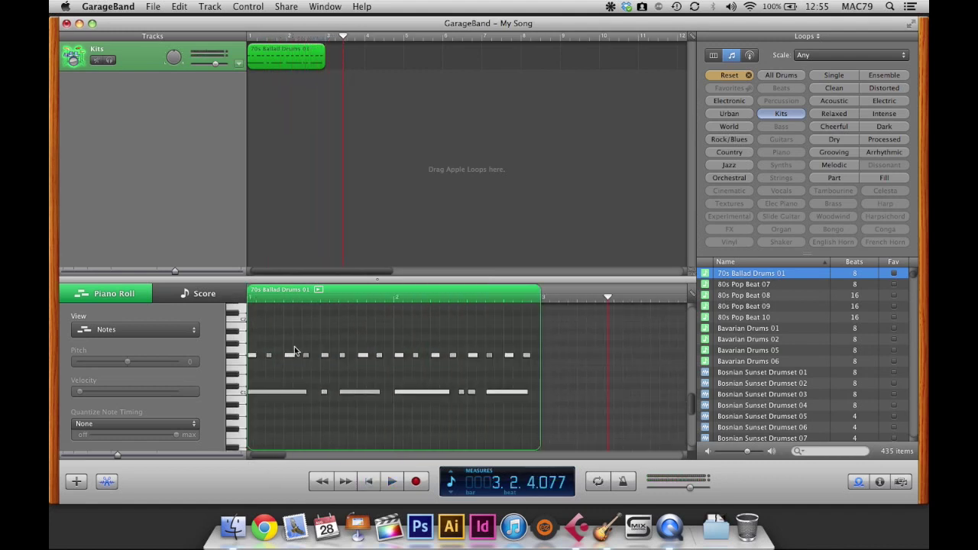
pyautogui.click(240, 395)
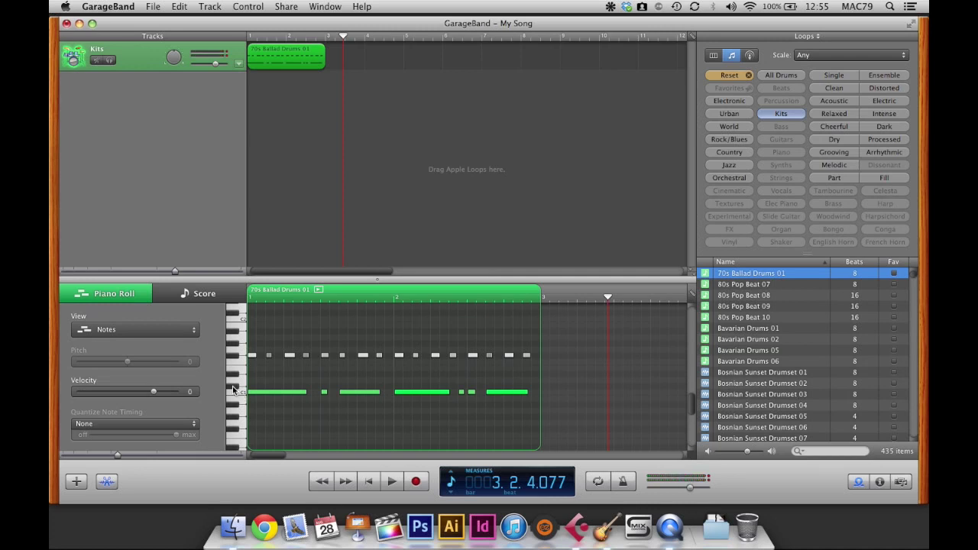
pyautogui.click(233, 391)
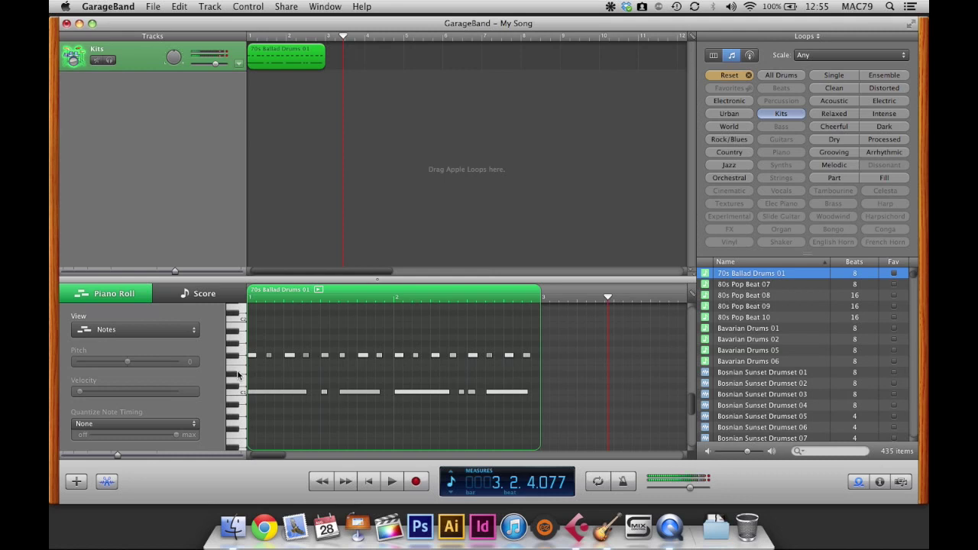
pyautogui.click(236, 356)
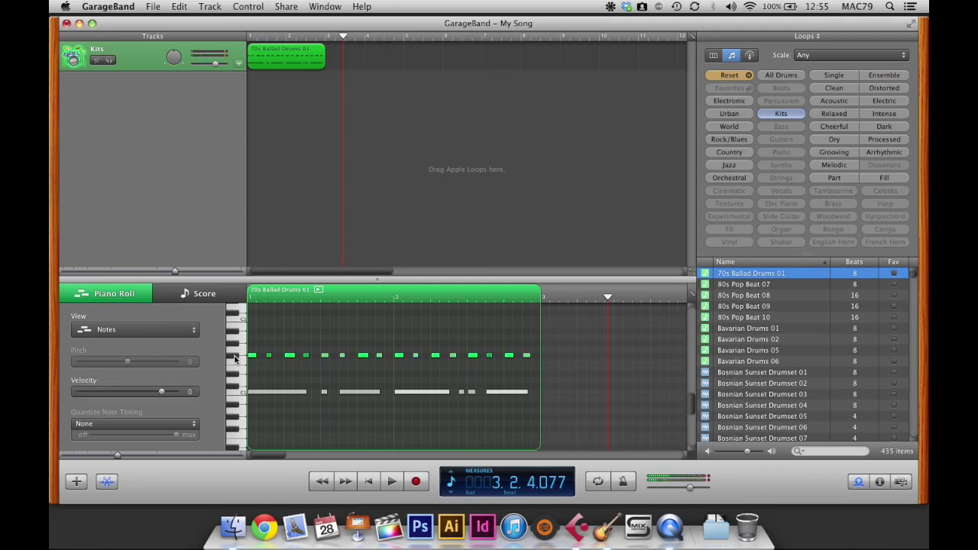
pyautogui.click(244, 353)
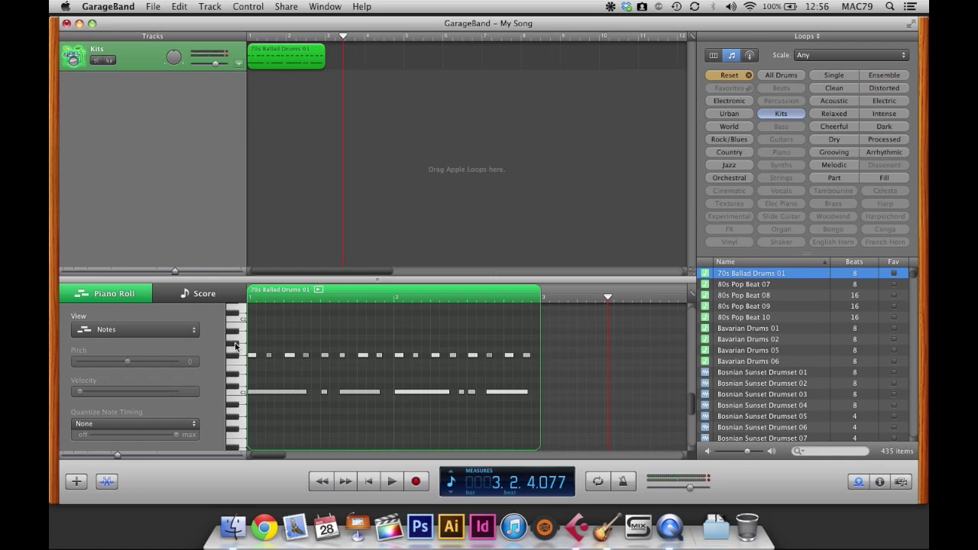
# Move the long first lower-row note up to C#1, select the C1 row, and play it
pyautogui.click(269, 392)
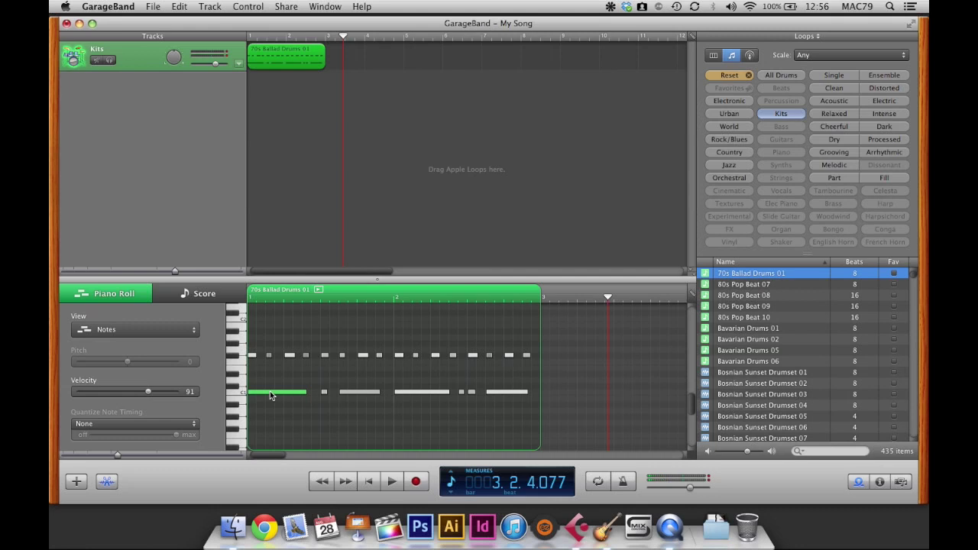
pyautogui.moveTo(269, 391); pyautogui.dragTo(271, 392)
pyautogui.moveTo(502, 406); pyautogui.dragTo(271, 380)
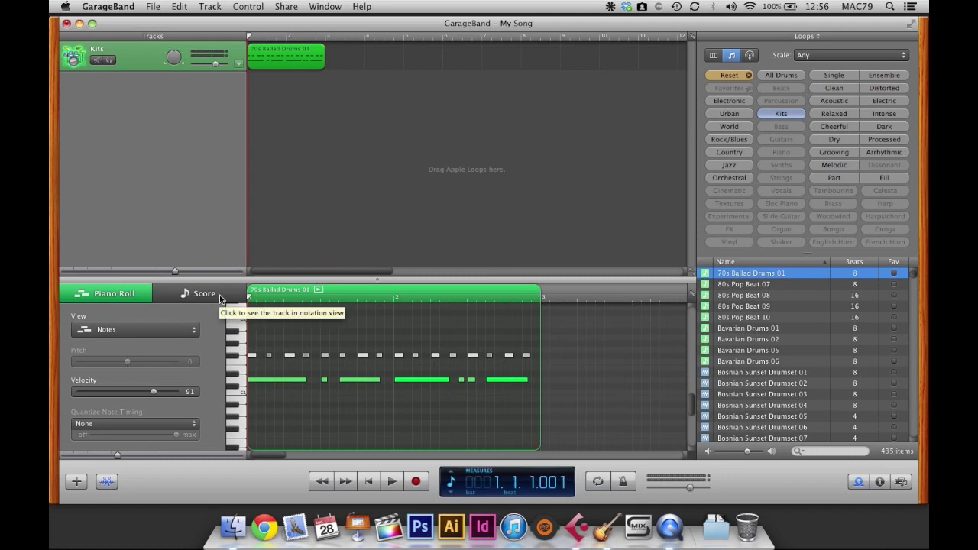
pyautogui.press('space')
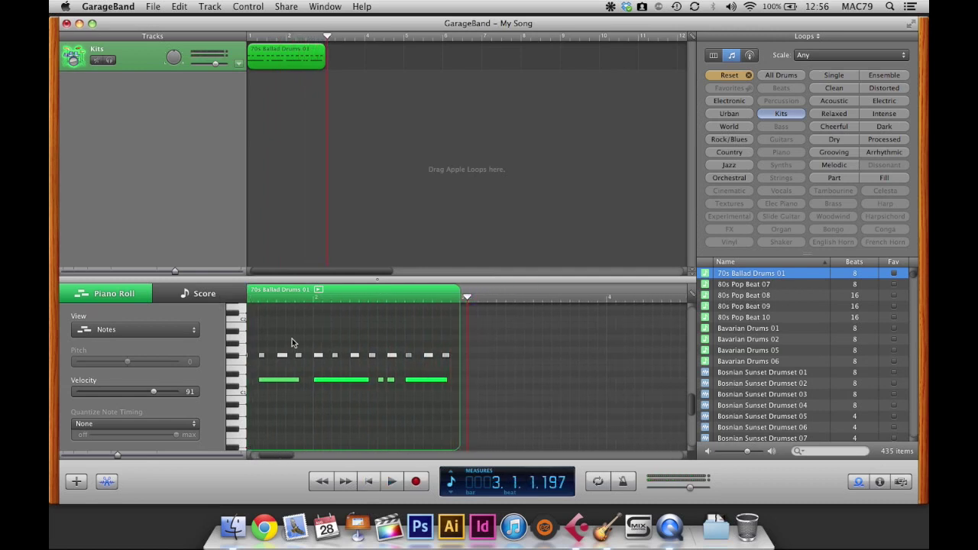
pyautogui.hscroll(-2, 300, 354)
# Shorten the D1 note at the start of the lower drum row
pyautogui.scroll(2, 299, 354)
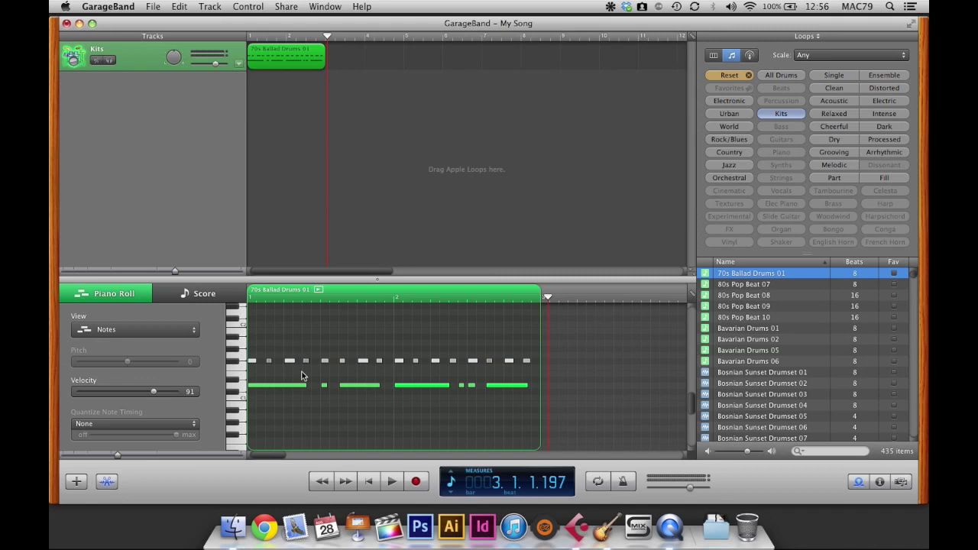
pyautogui.click(304, 402)
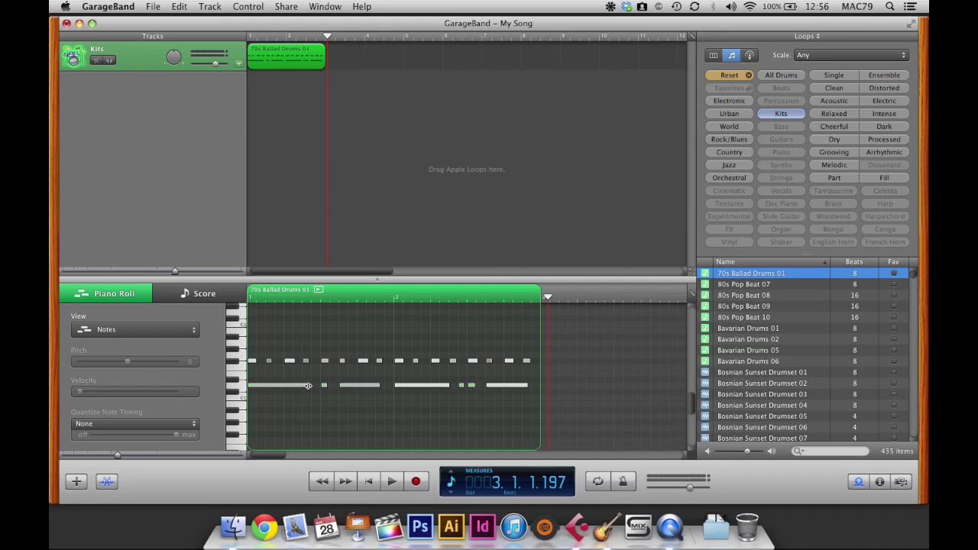
pyautogui.moveTo(308, 385); pyautogui.dragTo(274, 385)
pyautogui.click(420, 385)
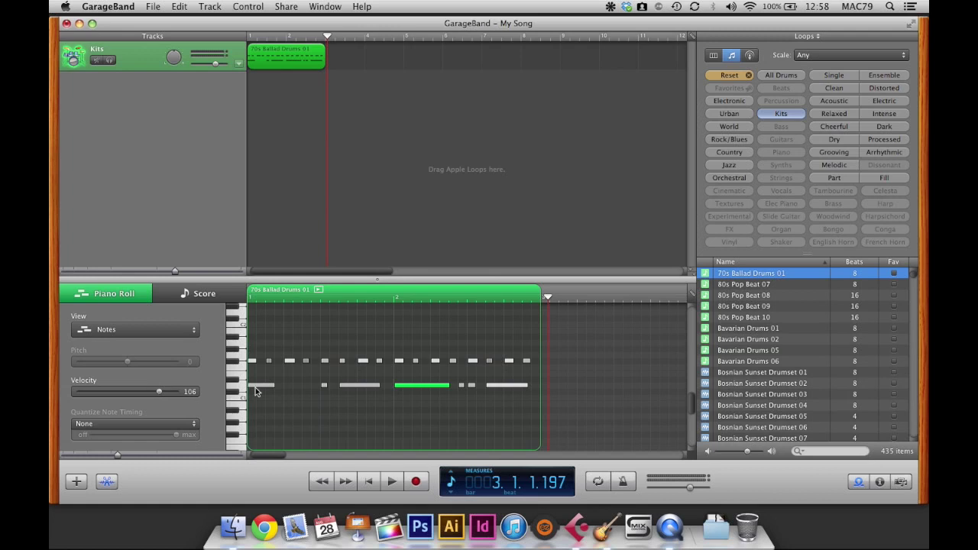
# Set the third lower-row note's velocity to 37 and close the Piano Roll
pyautogui.click(350, 389)
pyautogui.moveTo(147, 392); pyautogui.dragTo(162, 392)
pyautogui.click(345, 391)
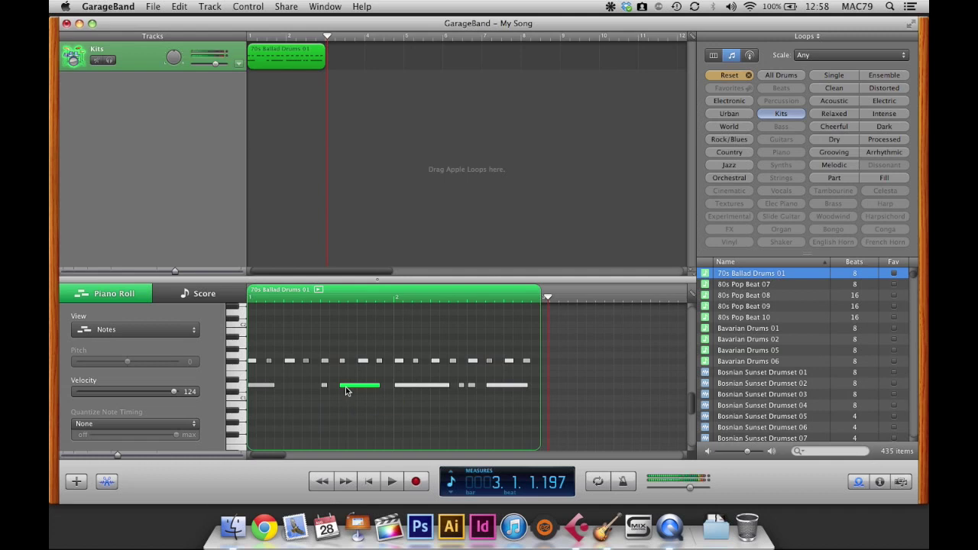
pyautogui.moveTo(174, 390); pyautogui.dragTo(108, 389)
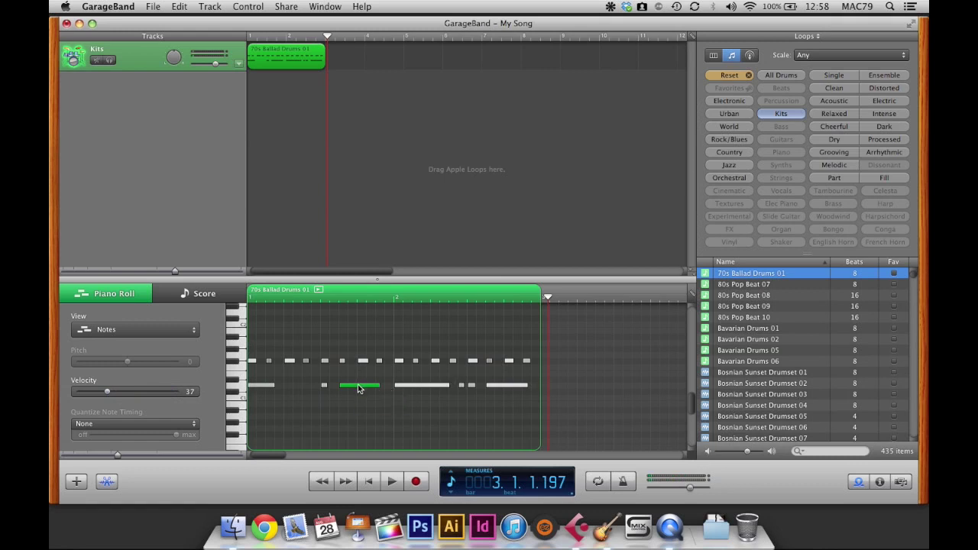
pyautogui.press('super+e')
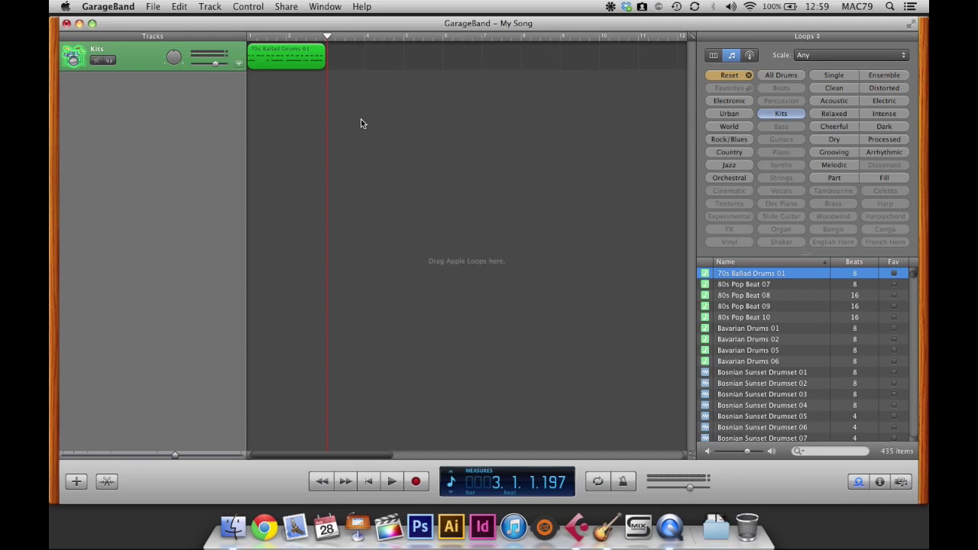
# Preview from bar 1 beat 3, then enable a cycle region over bars 1–3 and play it
pyautogui.click(265, 37)
pyautogui.press('space')
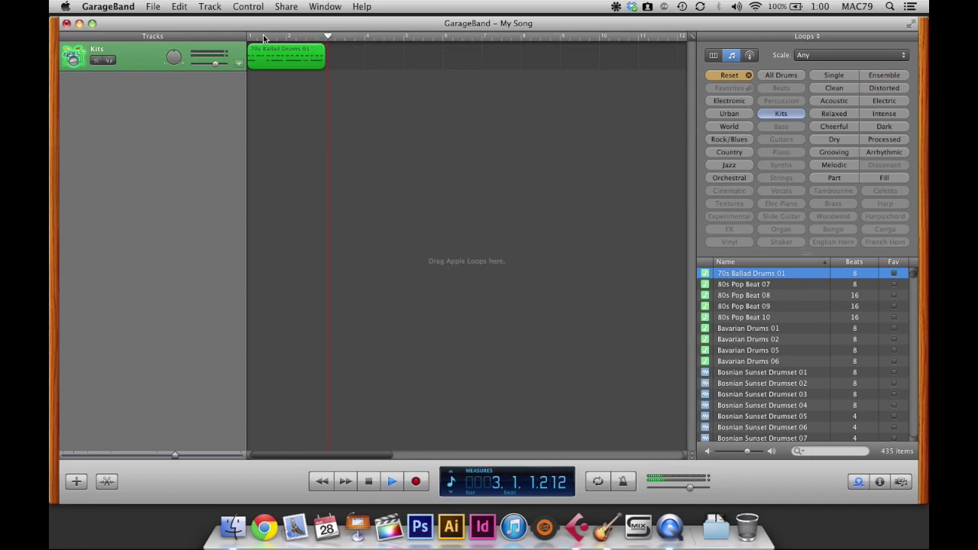
pyautogui.press('space')
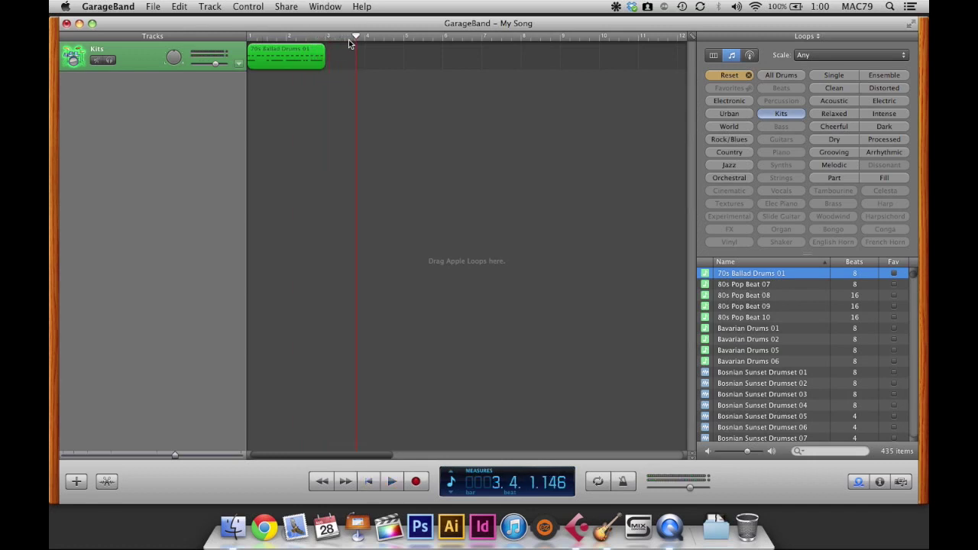
pyautogui.press('Return')
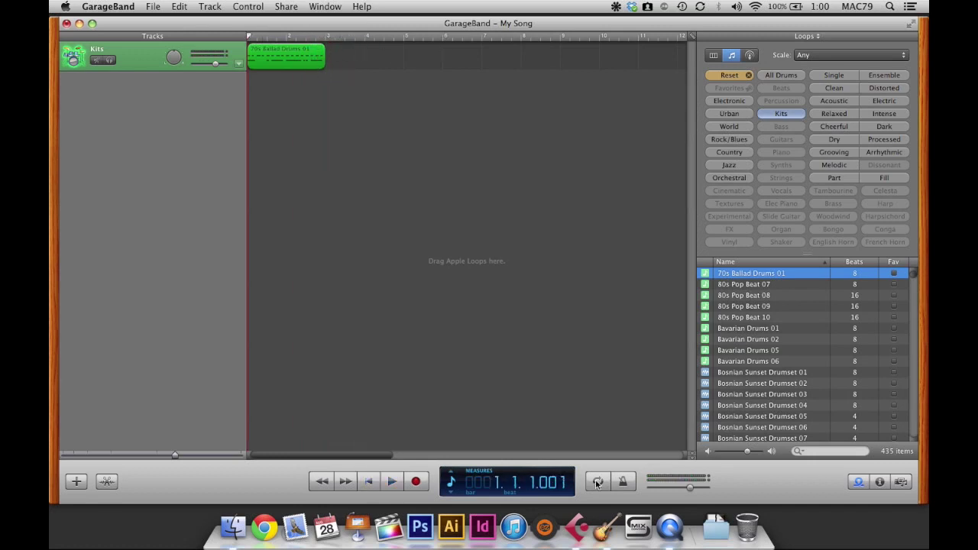
pyautogui.click(597, 482)
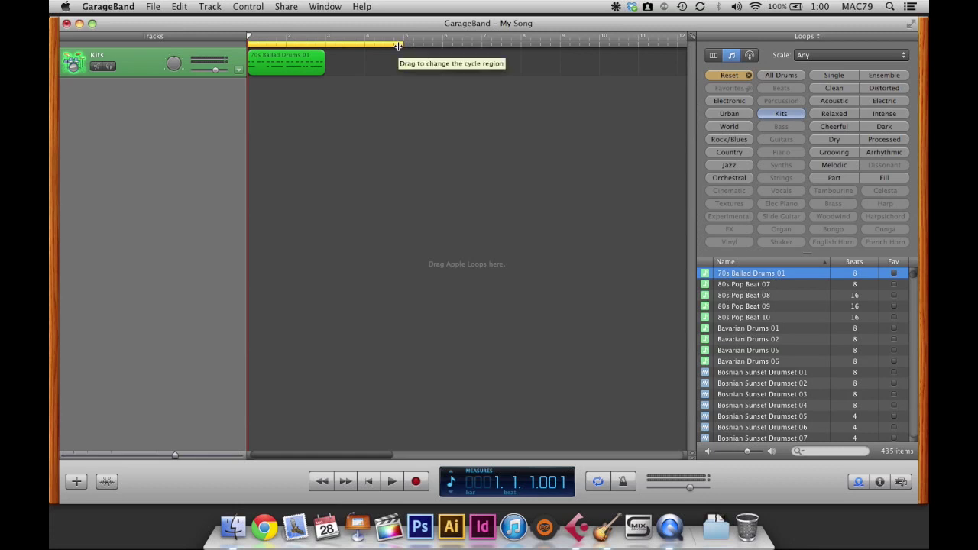
pyautogui.moveTo(398, 46); pyautogui.dragTo(324, 54)
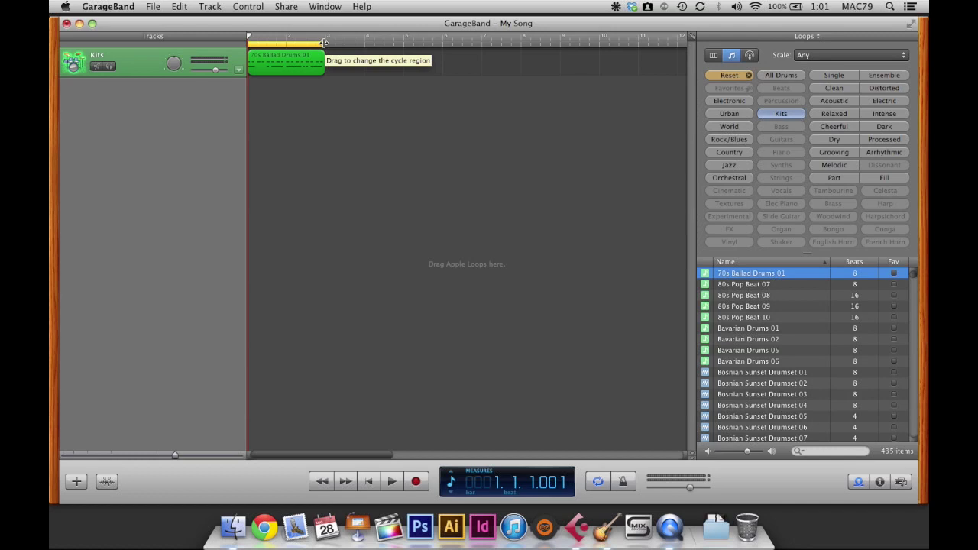
pyautogui.press('space')
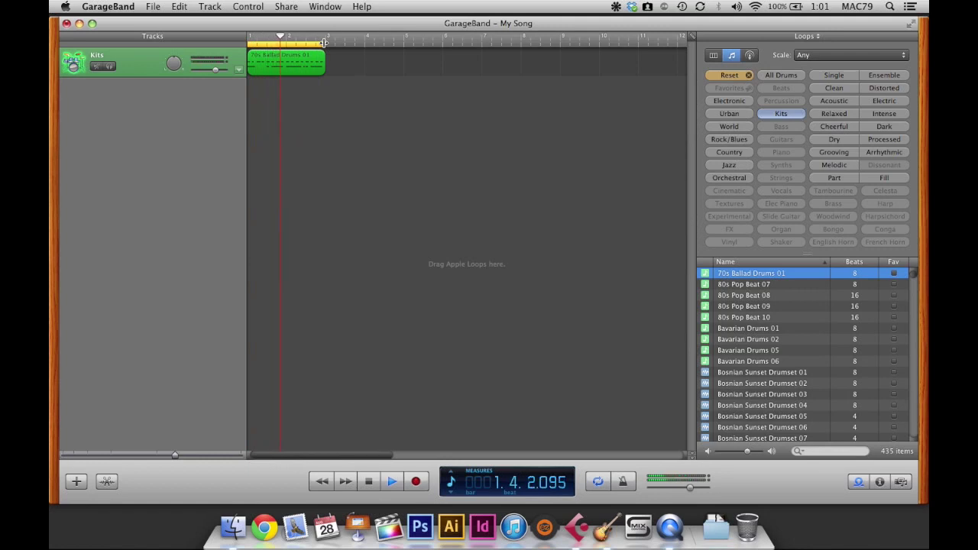
pyautogui.press('space')
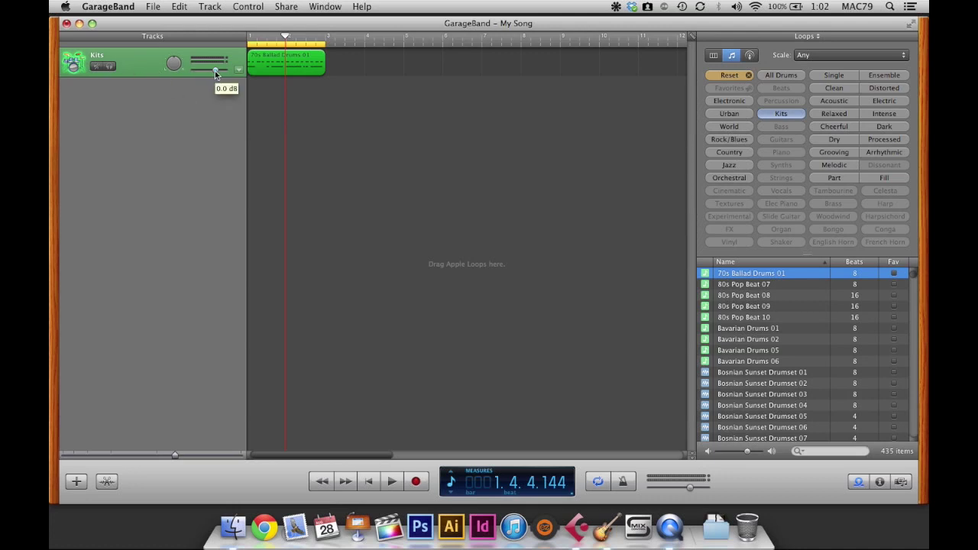
# Lower the Kits track volume and enable its Track Volume automation lane
pyautogui.moveTo(218, 70)
pyautogui.mouseDown()
pyautogui.moveTo(202, 70)
pyautogui.moveTo(219, 71)
pyautogui.mouseUp()
pyautogui.click(240, 70)
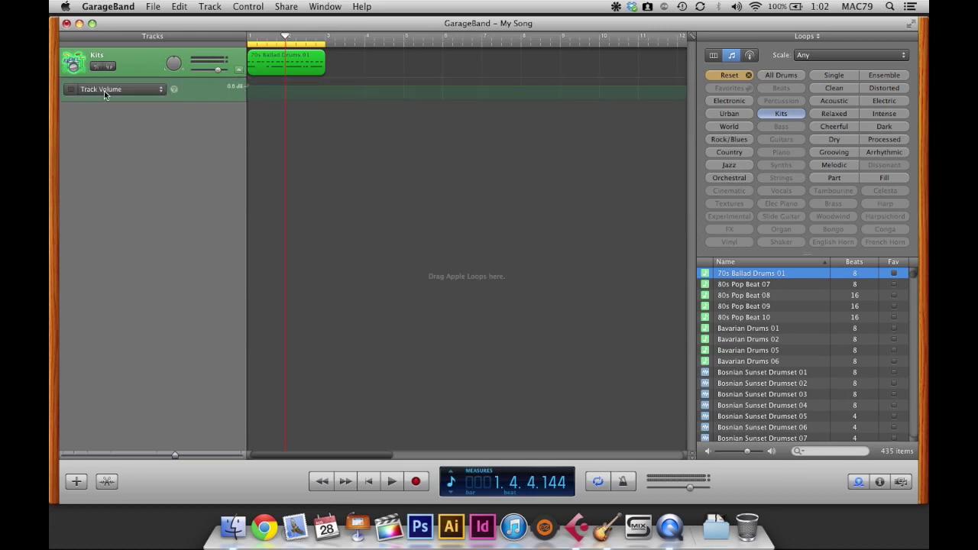
pyautogui.click(71, 90)
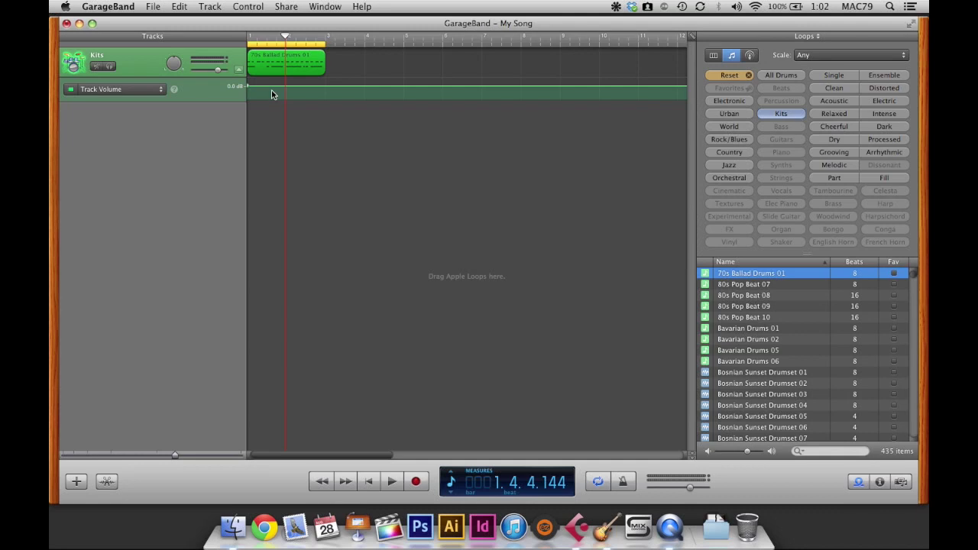
pyautogui.click(331, 87)
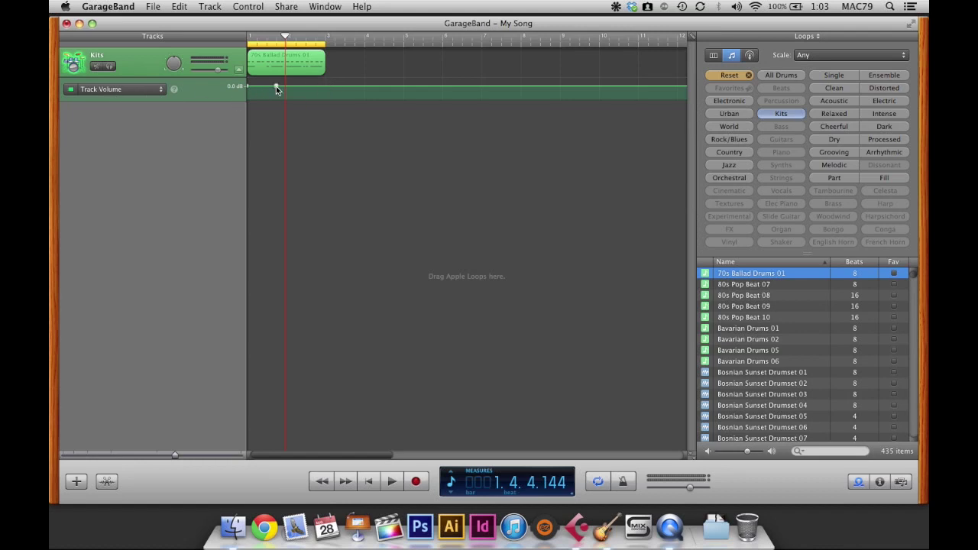
# Add volume points rising slightly at the start and dropping around bar 2, then play back
pyautogui.click(330, 86)
pyautogui.moveTo(301, 92); pyautogui.dragTo(300, 99)
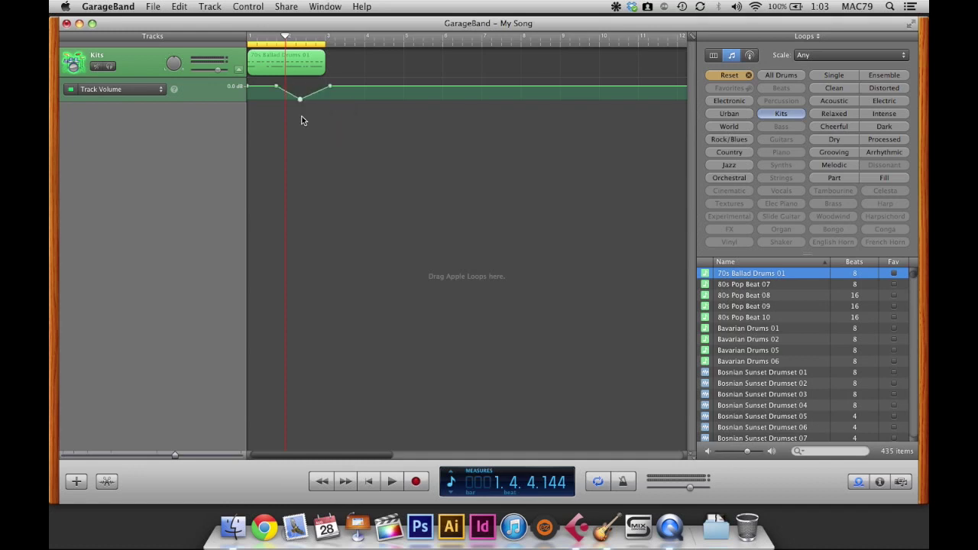
pyautogui.click(276, 88)
pyautogui.moveTo(260, 86); pyautogui.dragTo(259, 82)
pyautogui.moveTo(329, 86); pyautogui.dragTo(329, 99)
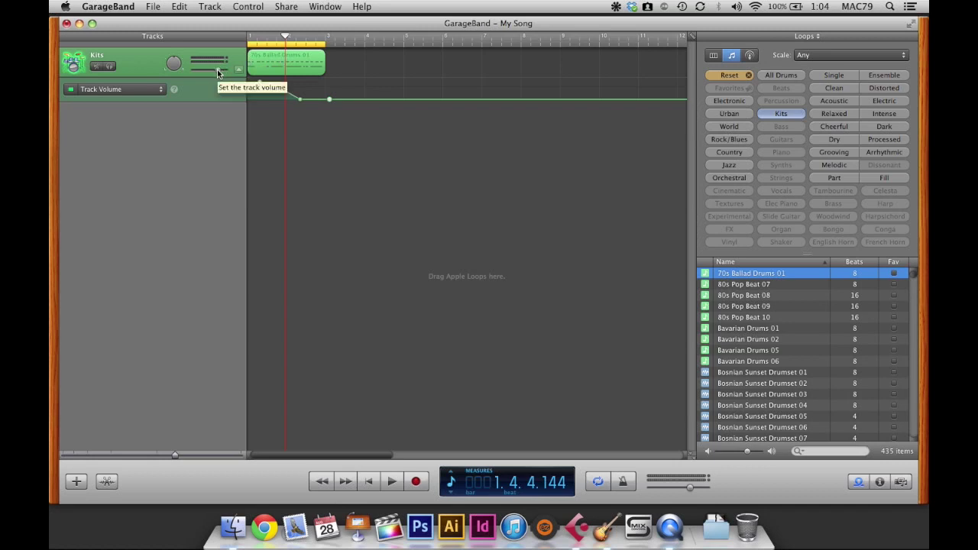
pyautogui.press('space')
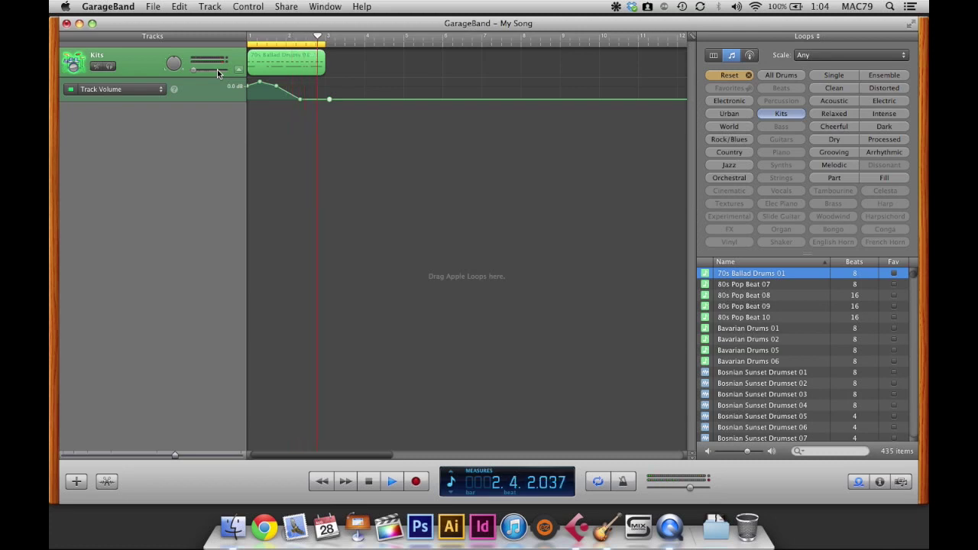
pyautogui.press('space')
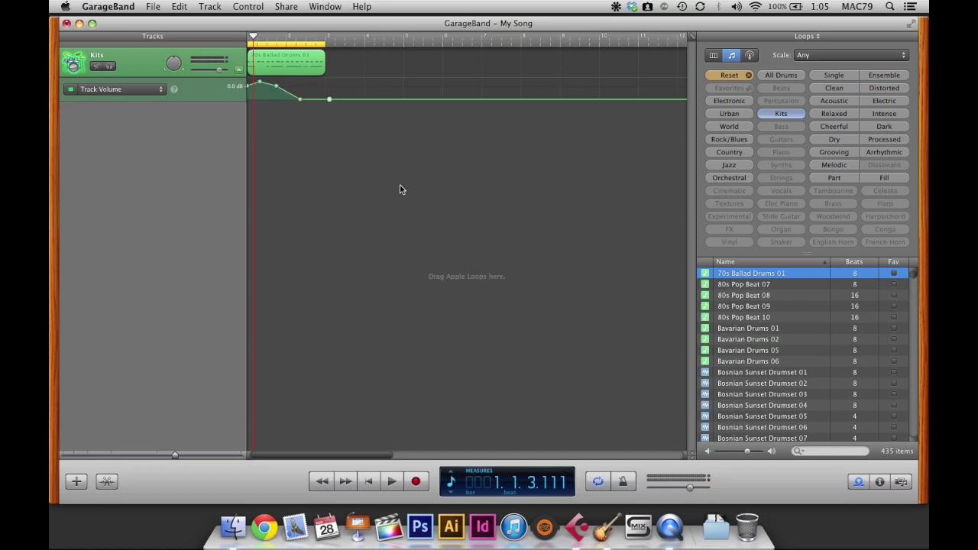
# Open Export Song to Disk with Compress turned on
pyautogui.click(288, 7)
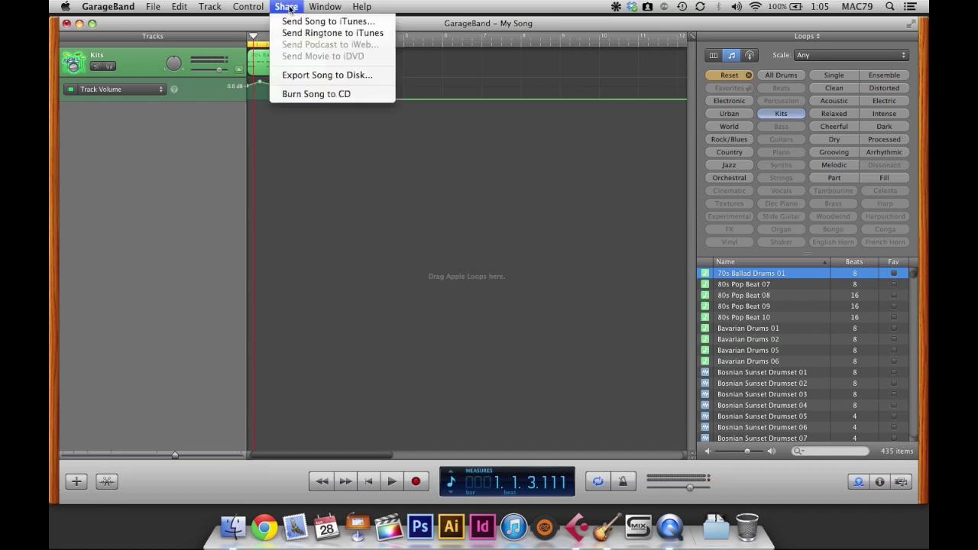
pyautogui.click(316, 75)
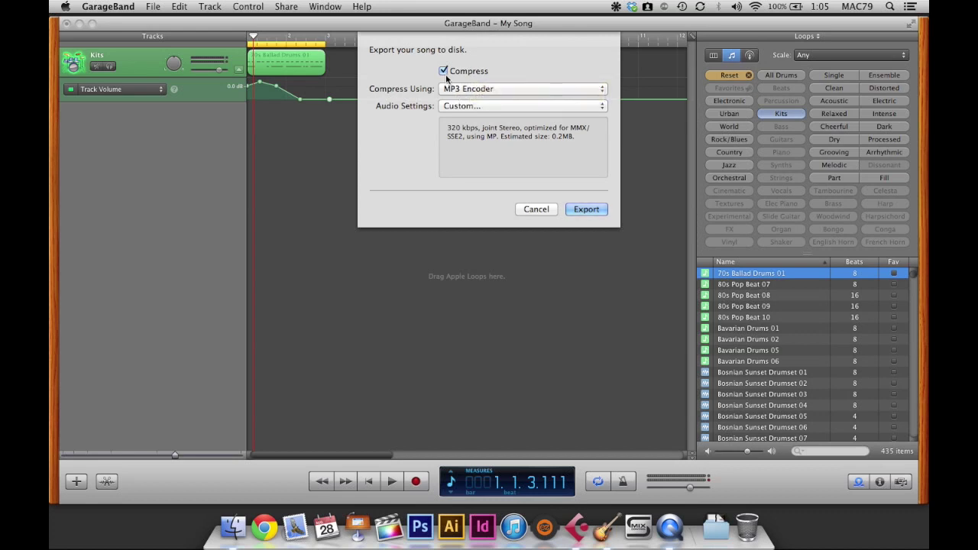
pyautogui.click(444, 71)
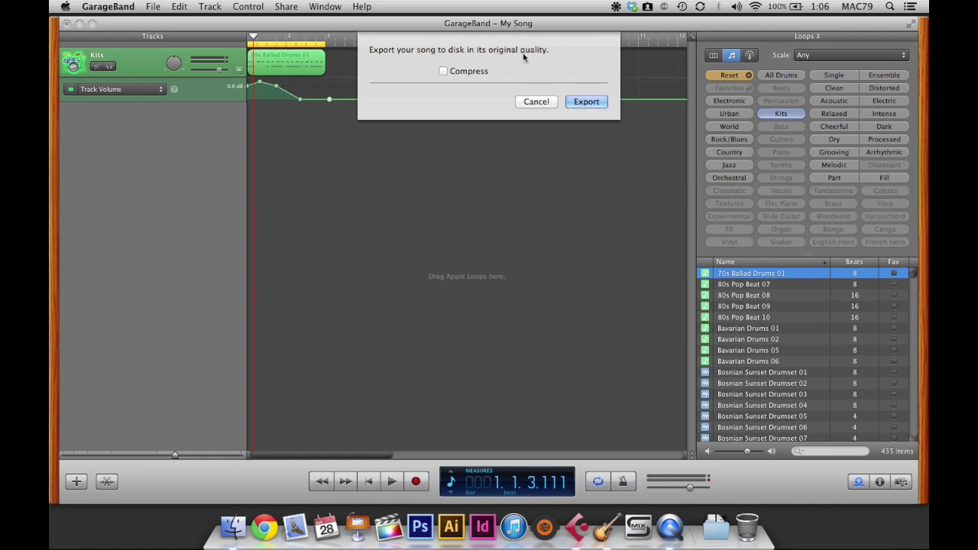
pyautogui.click(444, 71)
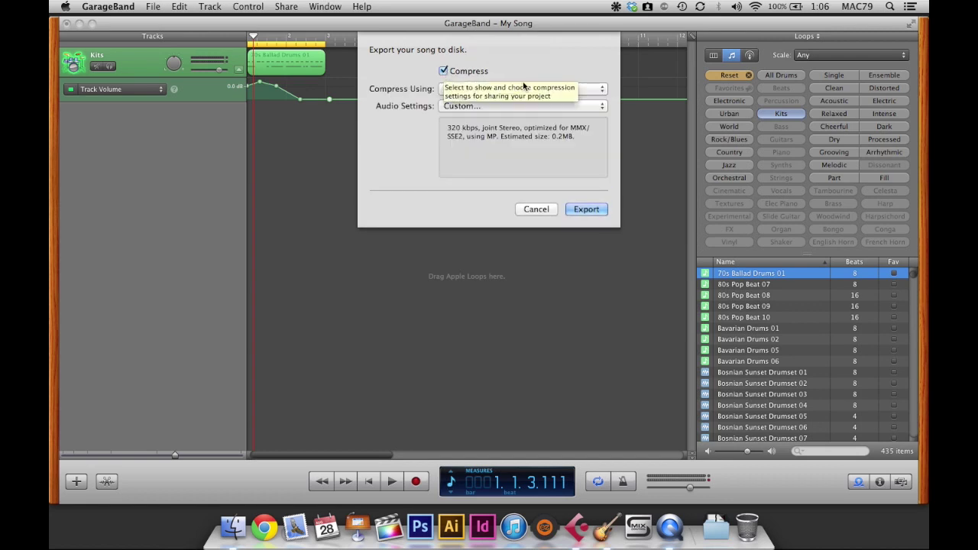
# Choose MP3 Encoder and open its Custom audio settings at 320 kbps stereo
pyautogui.click(499, 89)
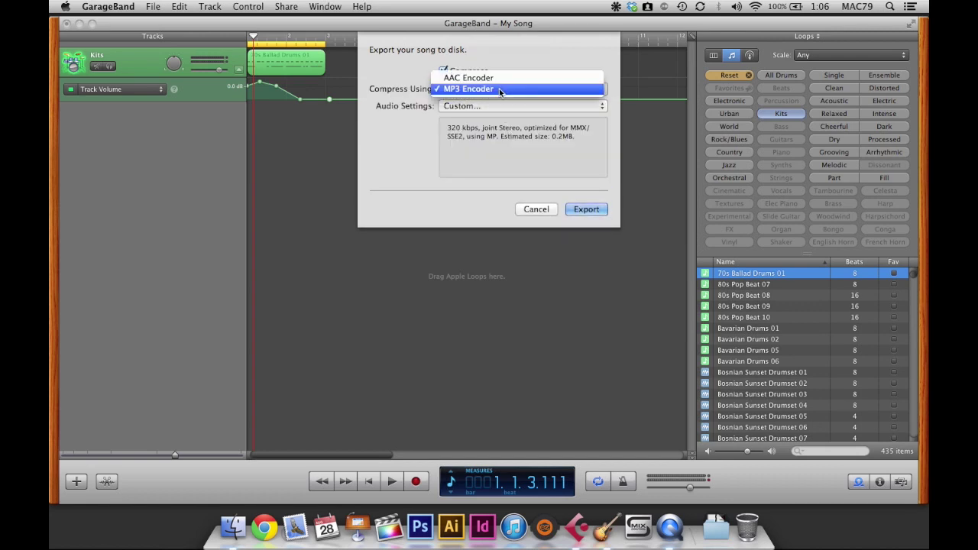
pyautogui.click(500, 89)
pyautogui.click(500, 106)
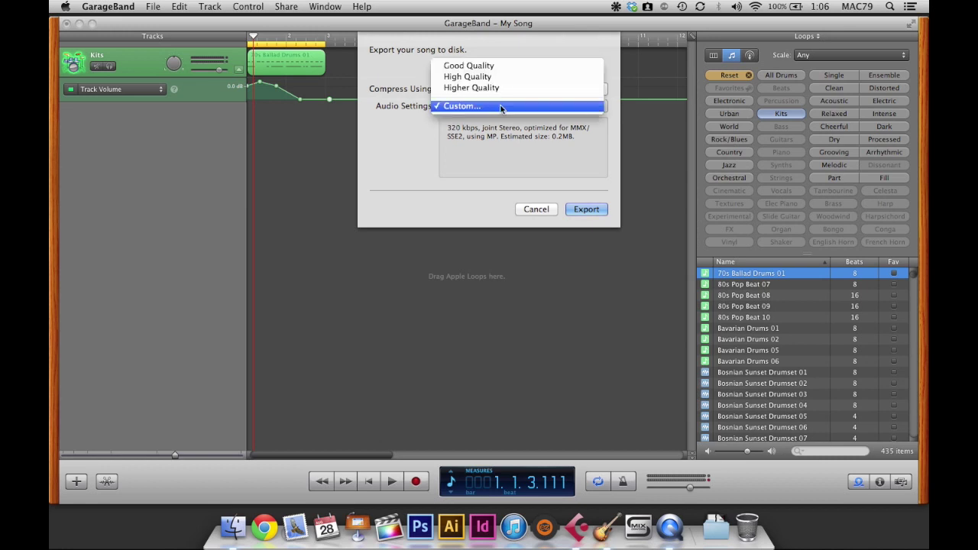
pyautogui.click(500, 106)
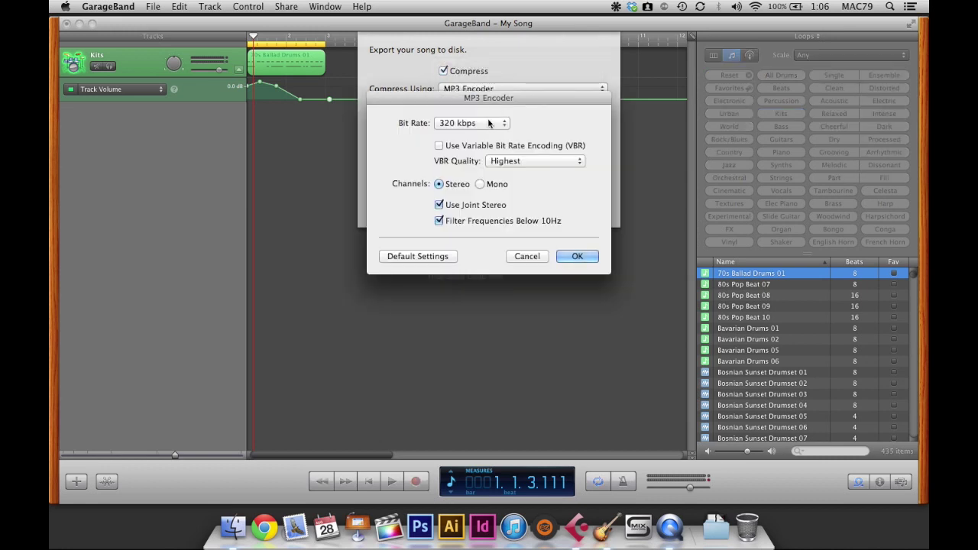
# Keep the MP3 encoder bit rate at 320 kbps with Highest VBR quality and confirm
pyautogui.click(489, 123)
pyautogui.click(485, 123)
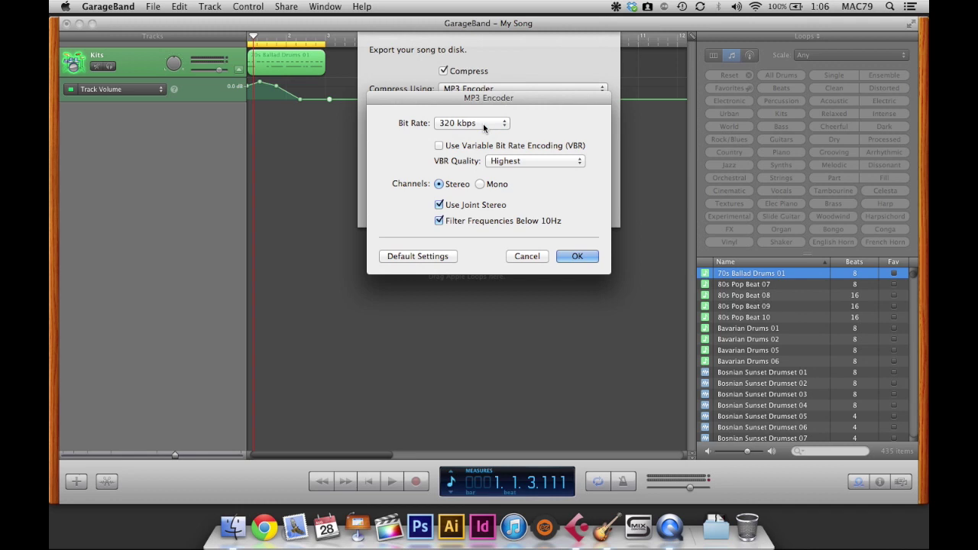
pyautogui.click(509, 161)
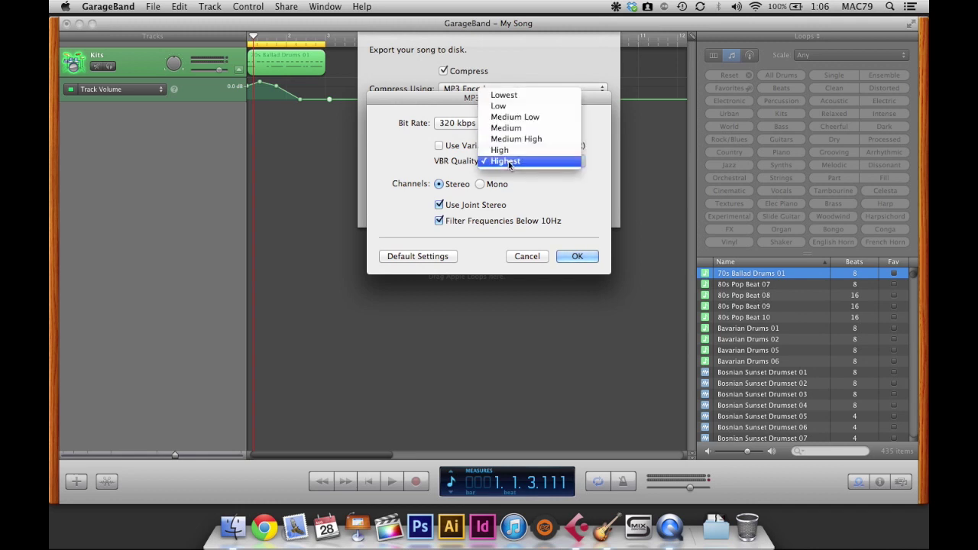
pyautogui.click(508, 162)
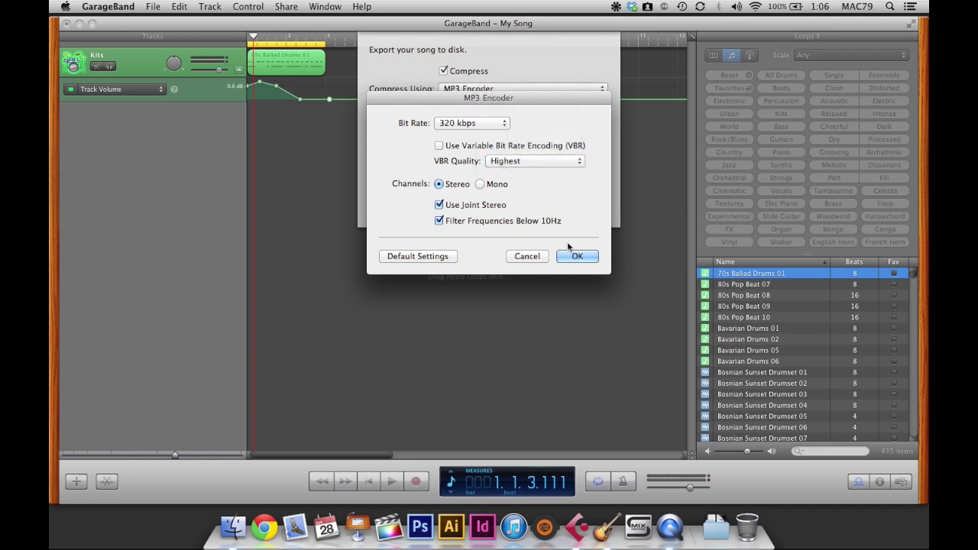